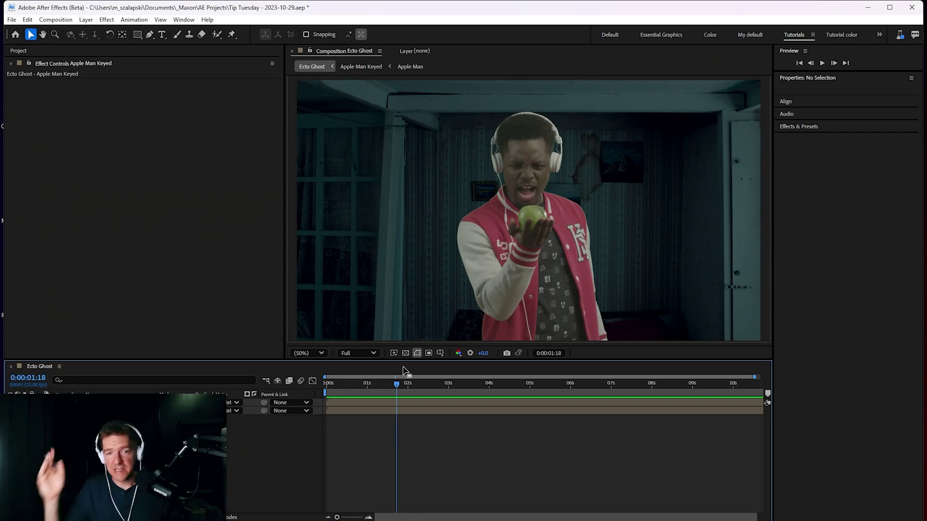
# Scrub the Ecto Ghost timeline to 0:00:03:00, where the man raises the apple
pyautogui.moveTo(414, 370); pyautogui.dragTo(449, 376)
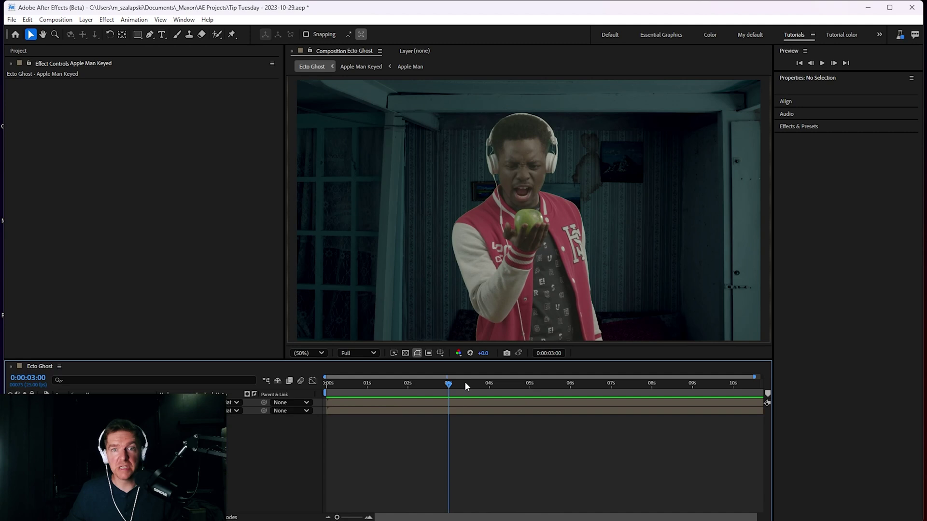
# Apply uni.Multitone to the Apple Man Keyed layer with a pale blue Highlight
pyautogui.click(456, 188)
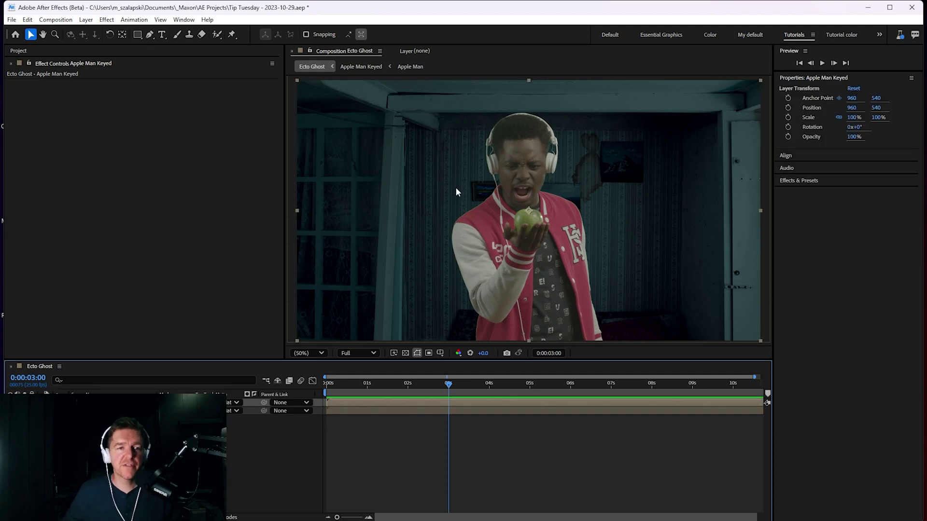
pyautogui.click(115, 20)
pyautogui.moveTo(138, 348)
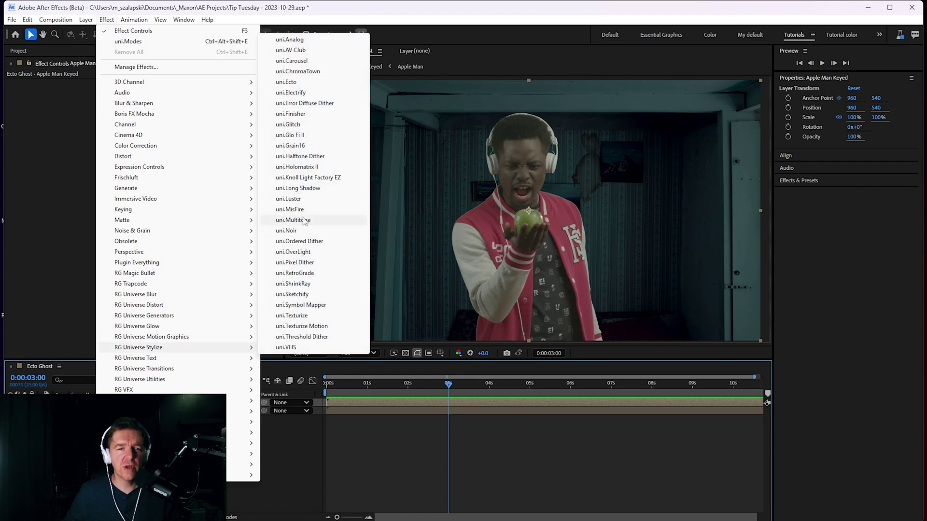
pyautogui.click(304, 221)
pyautogui.click(181, 158)
pyautogui.click(164, 169)
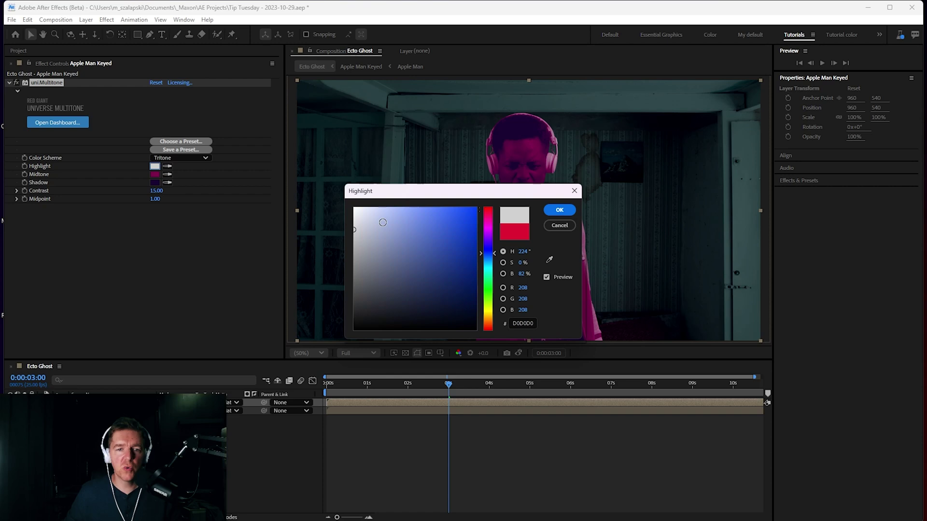
pyautogui.click(376, 227)
pyautogui.click(558, 210)
# Set the Multitone Midtone to dark blue and the Shadow to black
pyautogui.click(155, 174)
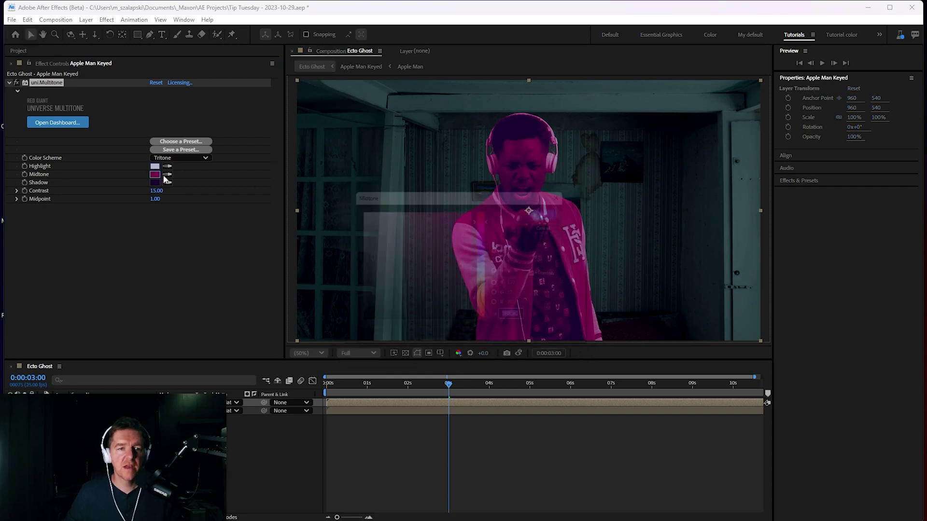
pyautogui.click(370, 272)
pyautogui.moveTo(489, 281); pyautogui.dragTo(488, 257)
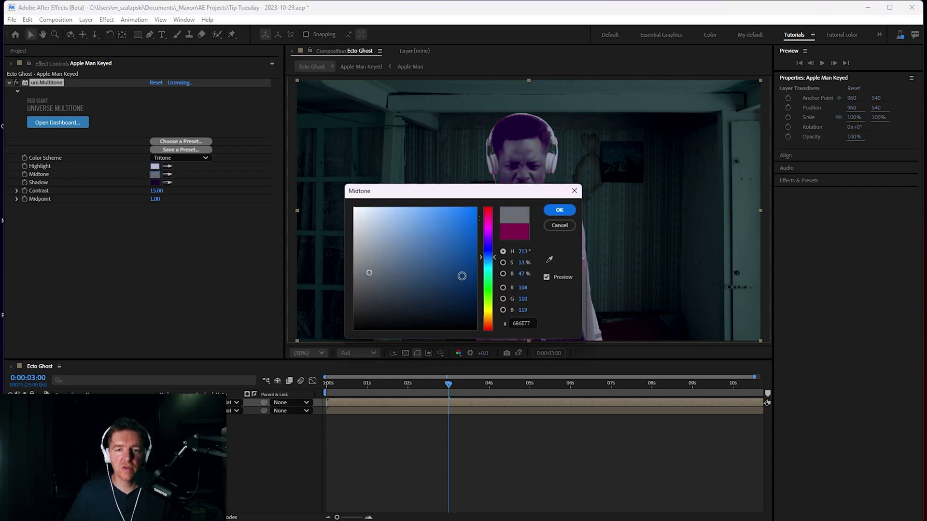
pyautogui.click(417, 278)
pyautogui.click(559, 210)
pyautogui.click(155, 182)
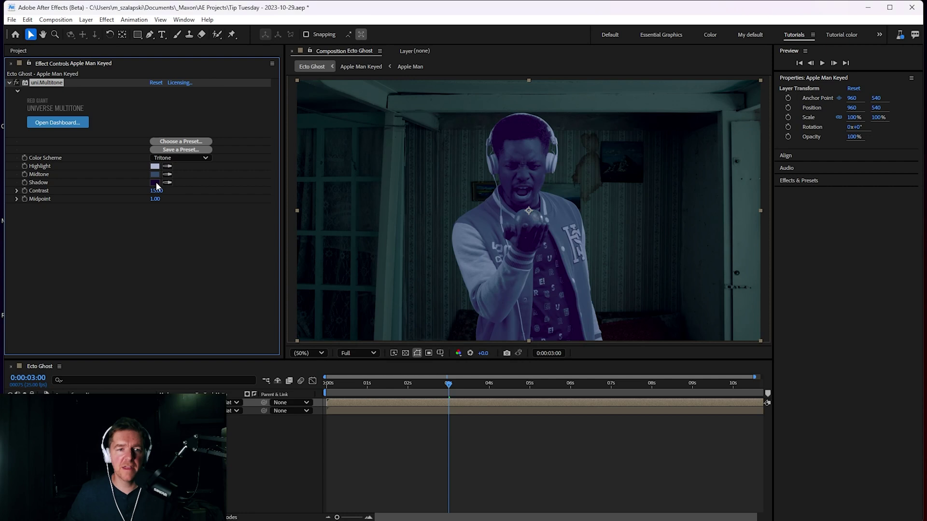
pyautogui.moveTo(413, 310); pyautogui.dragTo(338, 332)
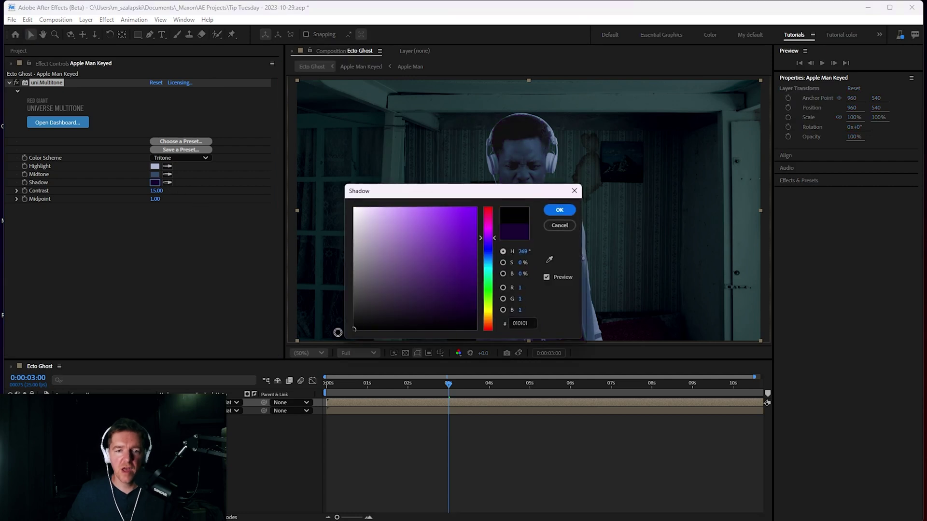
pyautogui.click(559, 210)
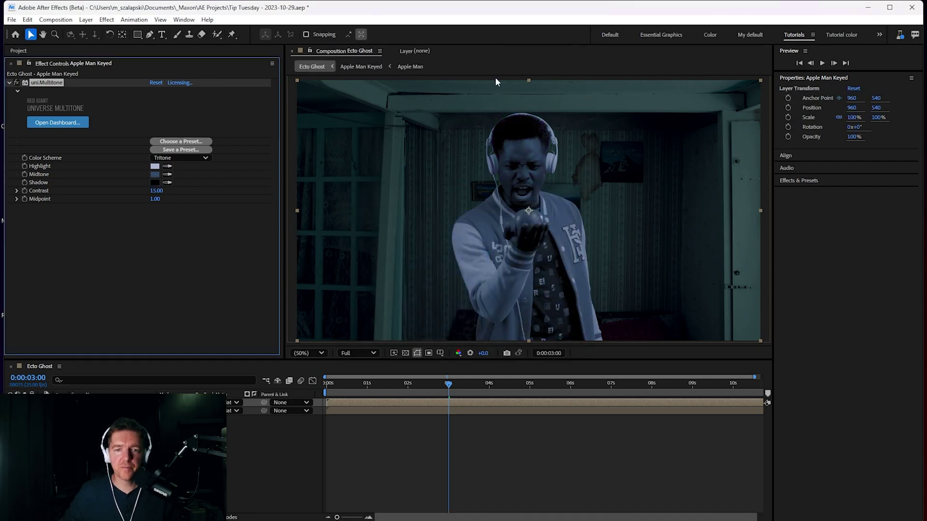
# Revise the Multitone Midtone to a deeper blue
pyautogui.click(155, 174)
pyautogui.click(488, 269)
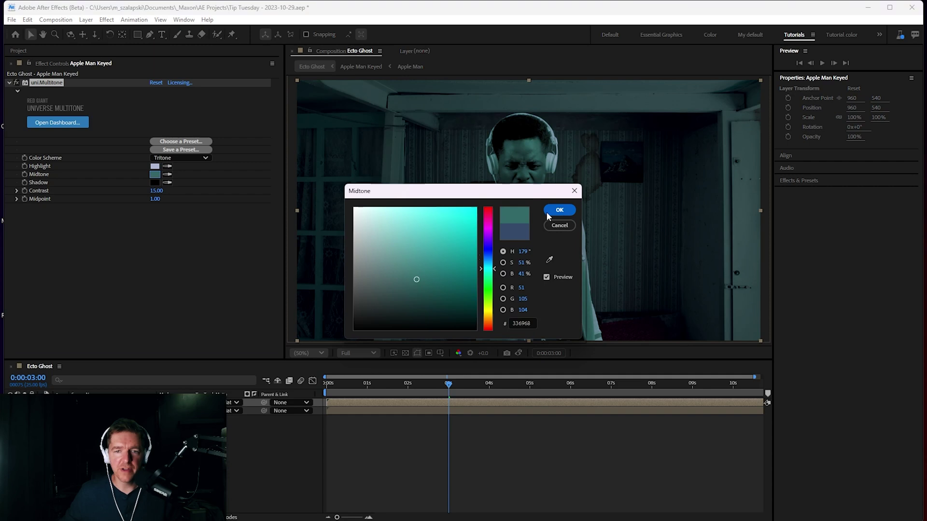
pyautogui.click(489, 260)
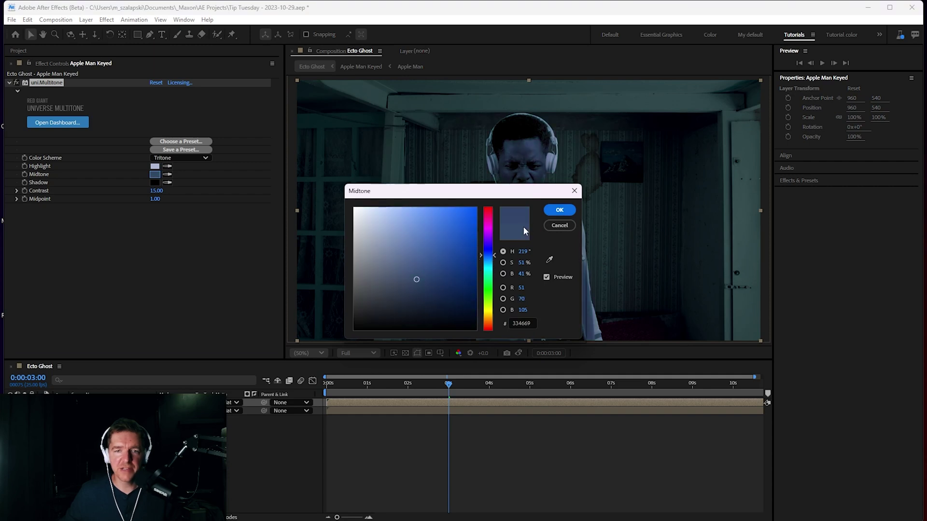
pyautogui.click(559, 211)
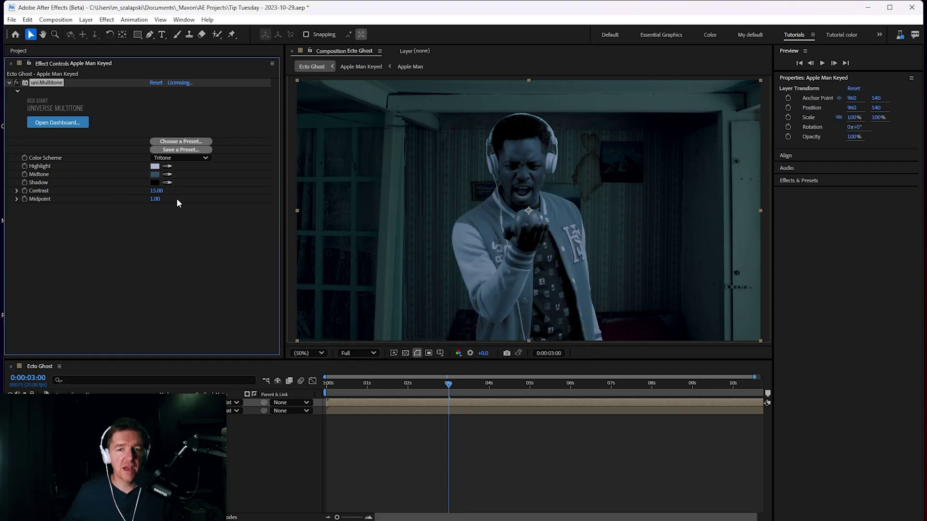
# Apply uni.Ecto to the keyed man and preview the glow around five seconds
pyautogui.click(112, 22)
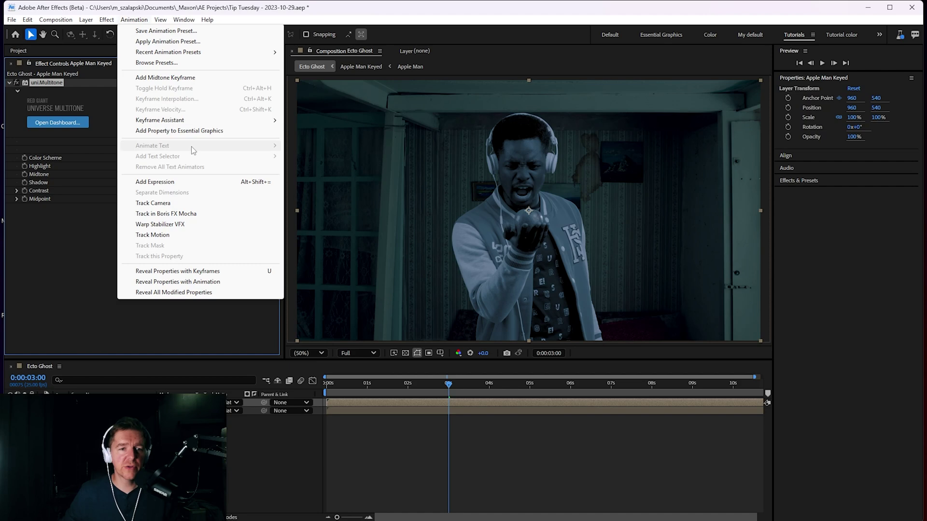
pyautogui.click(317, 82)
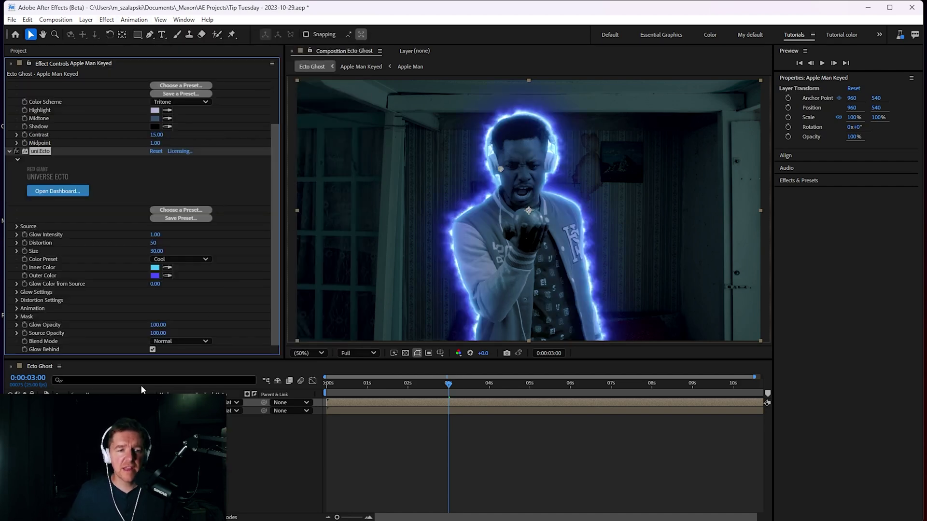
pyautogui.moveTo(448, 384); pyautogui.dragTo(531, 384)
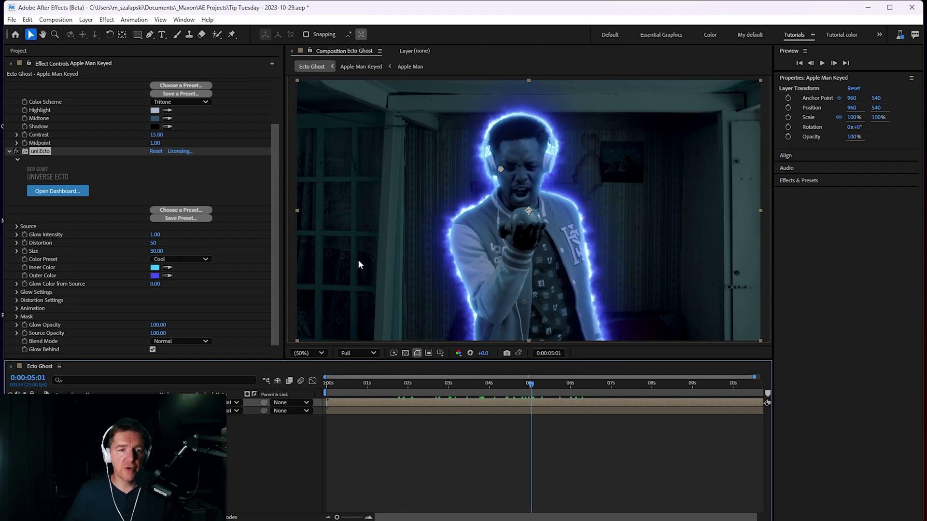
pyautogui.click(232, 242)
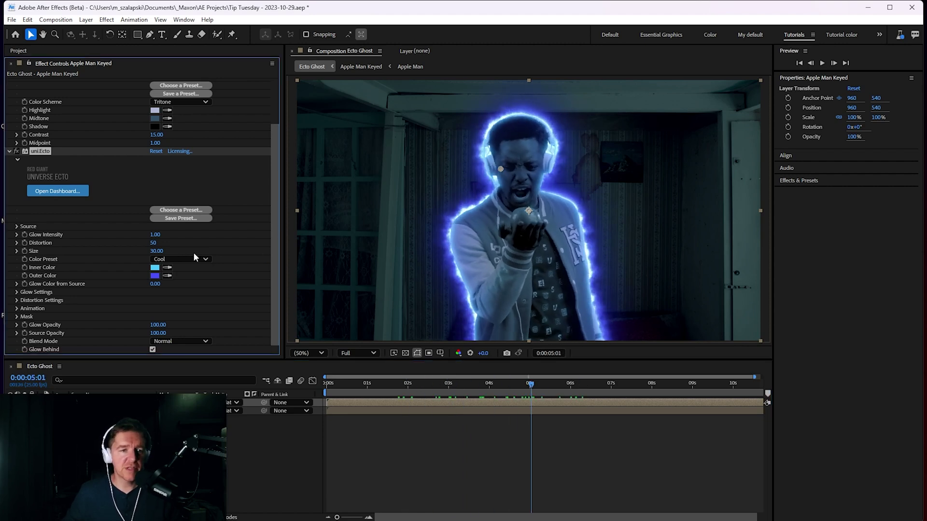
# In Ecto's Distortion Settings, set Scale to 91.6 and Distortion to 91
pyautogui.click(17, 300)
pyautogui.scroll(-2, 270, 275)
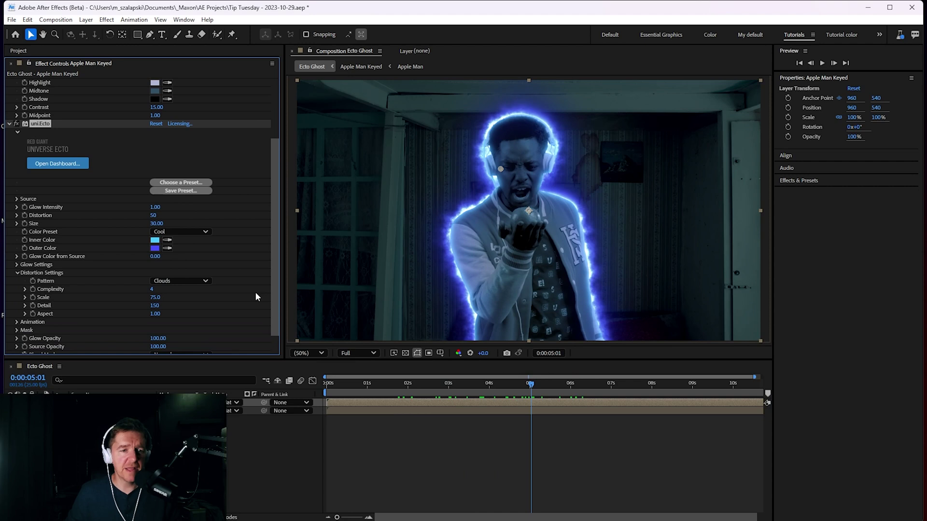
pyautogui.moveTo(155, 298); pyautogui.dragTo(231, 284)
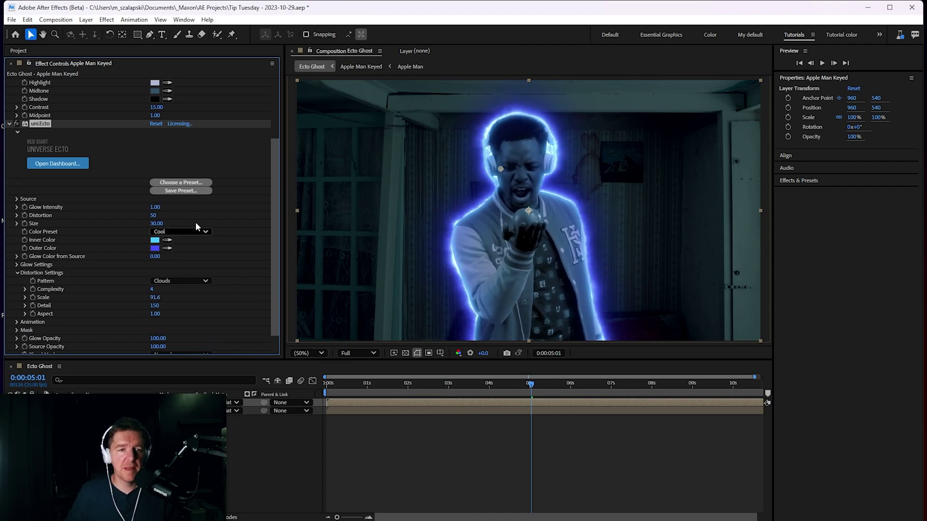
pyautogui.moveTo(146, 216)
pyautogui.mouseDown()
pyautogui.moveTo(191, 212)
pyautogui.moveTo(175, 213)
pyautogui.mouseUp()
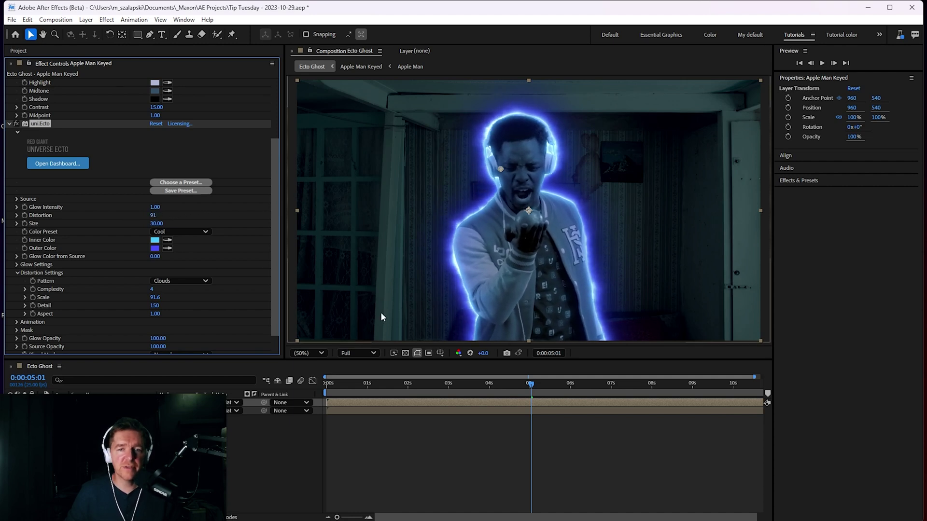
pyautogui.moveTo(531, 384)
pyautogui.mouseDown()
pyautogui.moveTo(663, 386)
pyautogui.moveTo(448, 396)
pyautogui.moveTo(479, 385)
pyautogui.moveTo(471, 385)
pyautogui.mouseUp()
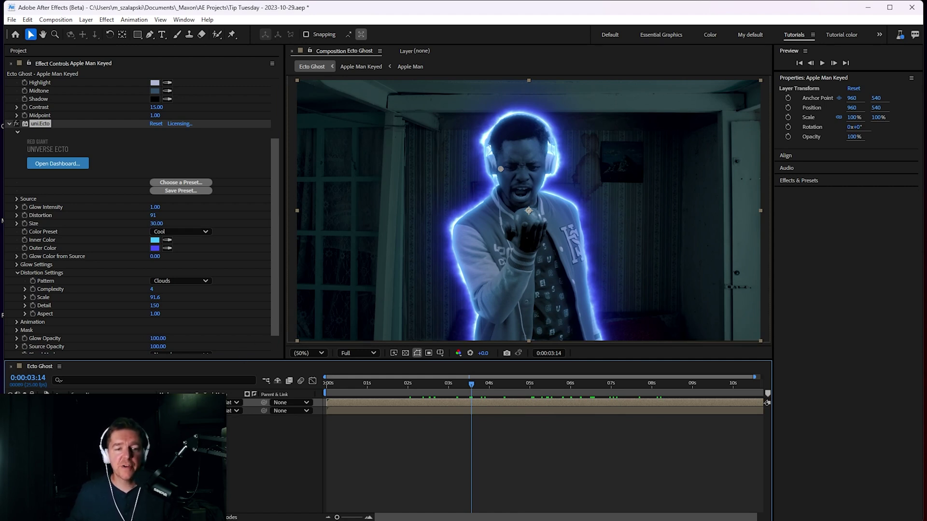
# Try Screen blending on the Ecto glow, revert it to Normal, and collapse Ecto
pyautogui.click(193, 354)
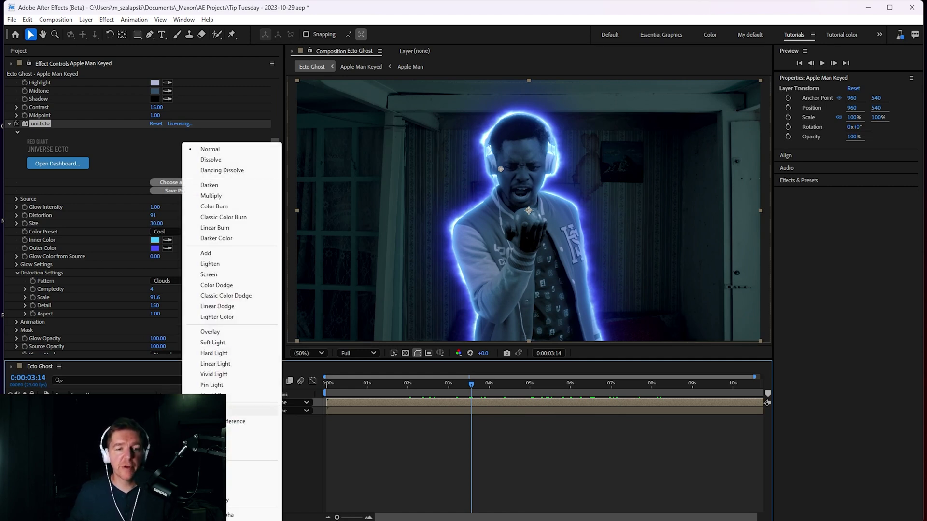
pyautogui.click(223, 276)
pyautogui.click(194, 353)
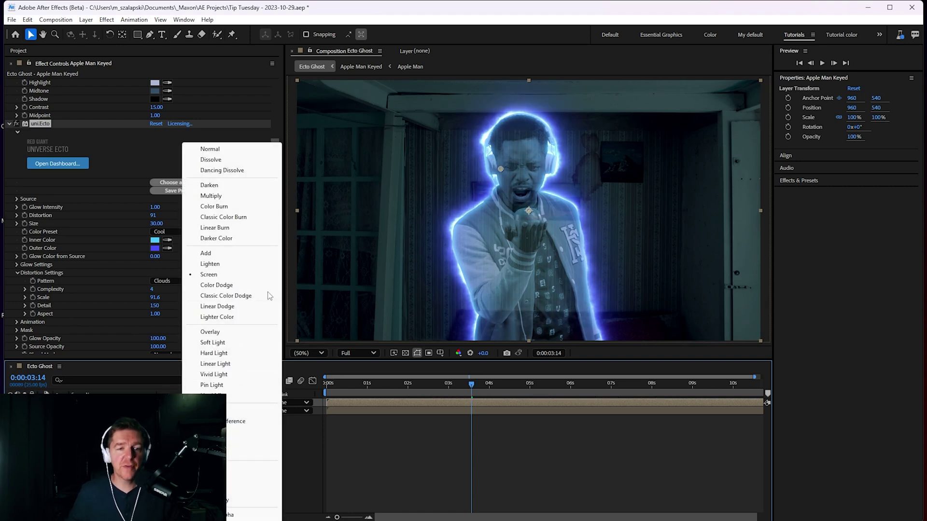
pyautogui.click(232, 155)
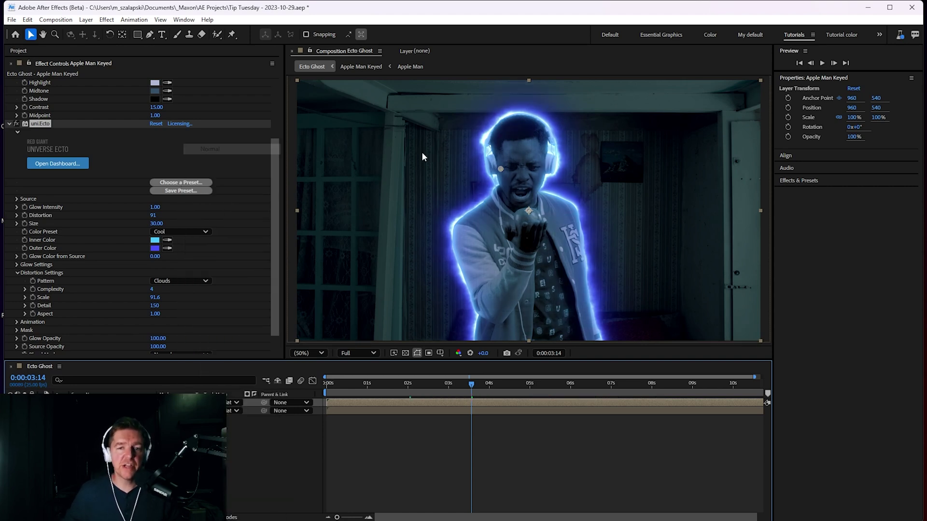
pyautogui.click(10, 124)
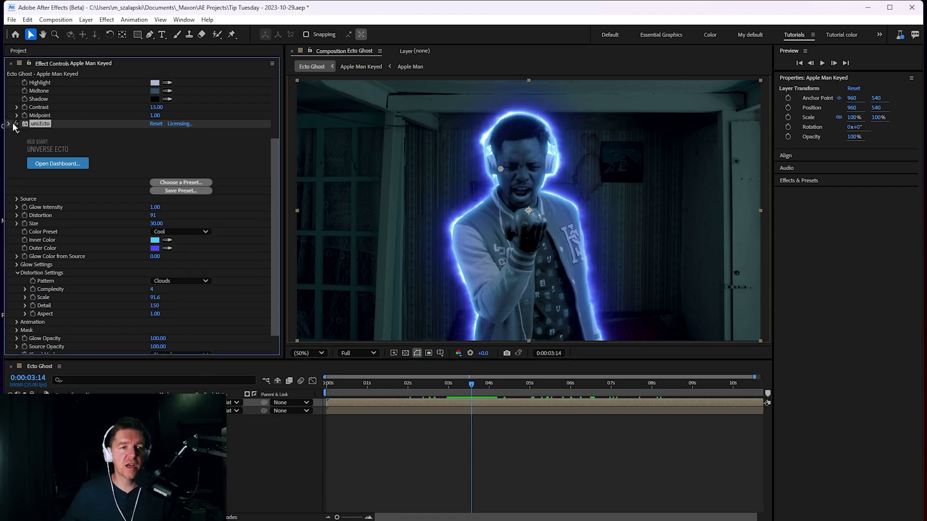
# Add uni.Modes to the ghost with Old House Dark as the background layer
pyautogui.click(107, 20)
pyautogui.moveTo(140, 379)
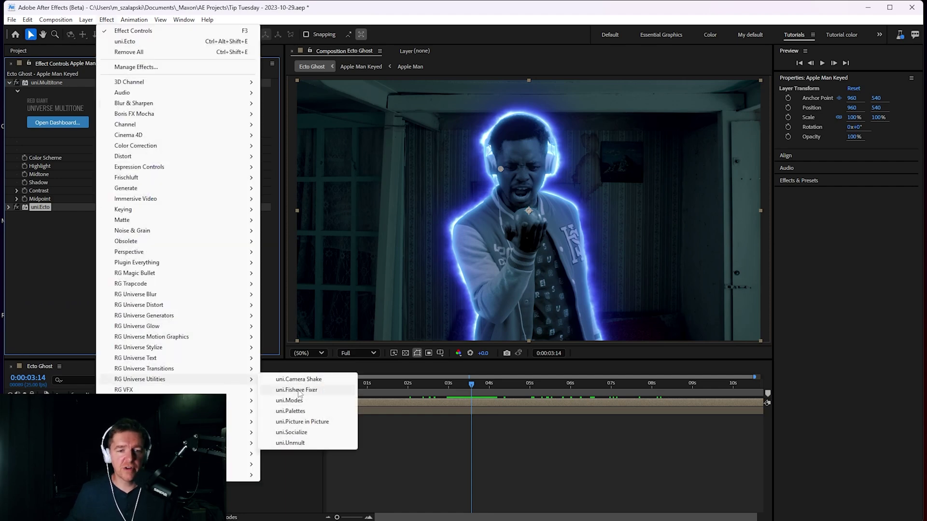
pyautogui.click(292, 400)
pyautogui.click(187, 249)
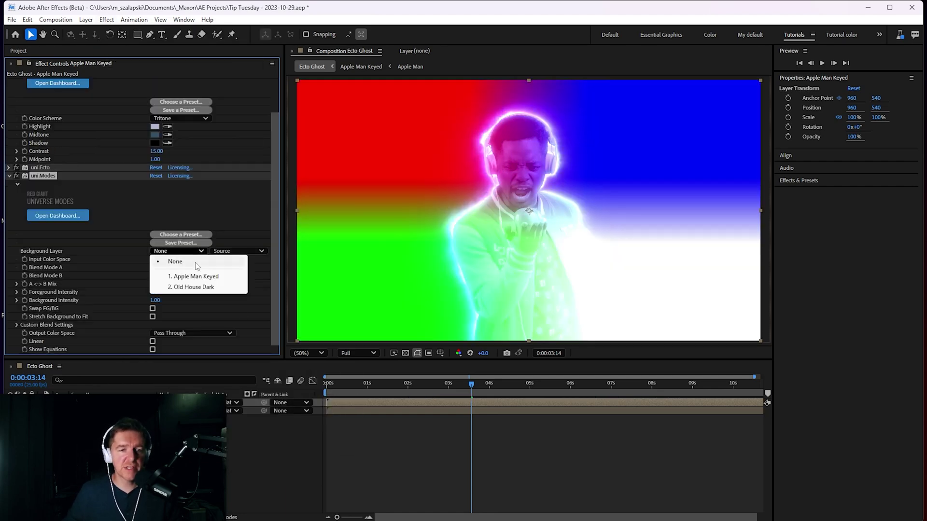
pyautogui.click(192, 287)
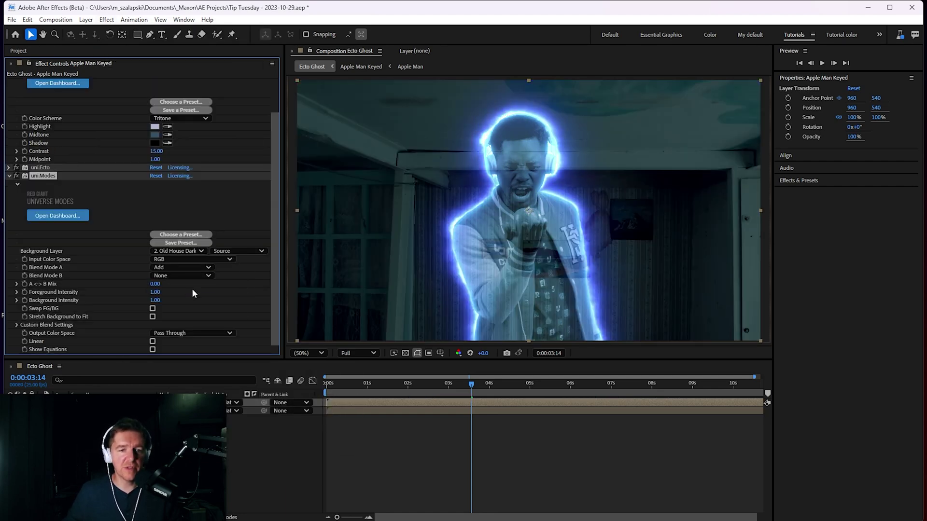
# Set uni.Modes Blend A to Screen, Blend B to Multiply, and raise the A<->B Mix
pyautogui.click(171, 268)
pyautogui.click(173, 352)
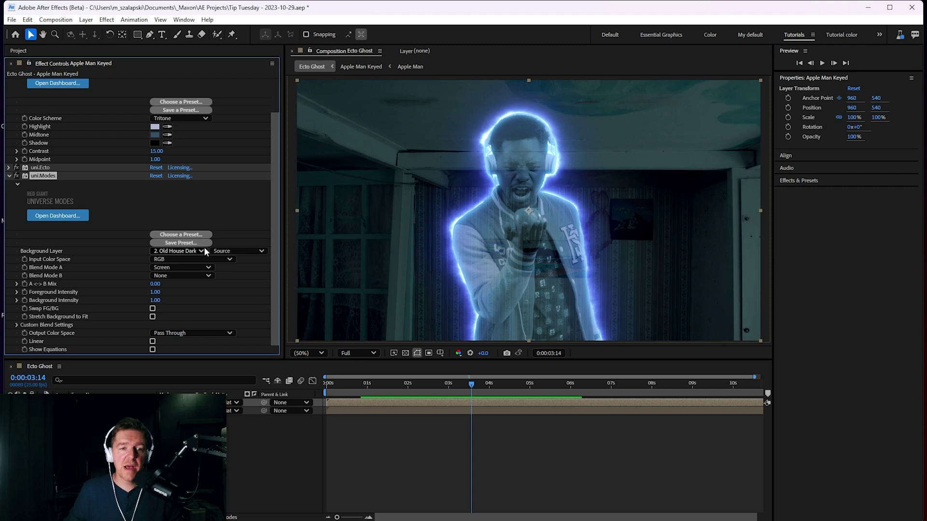
pyautogui.click(179, 267)
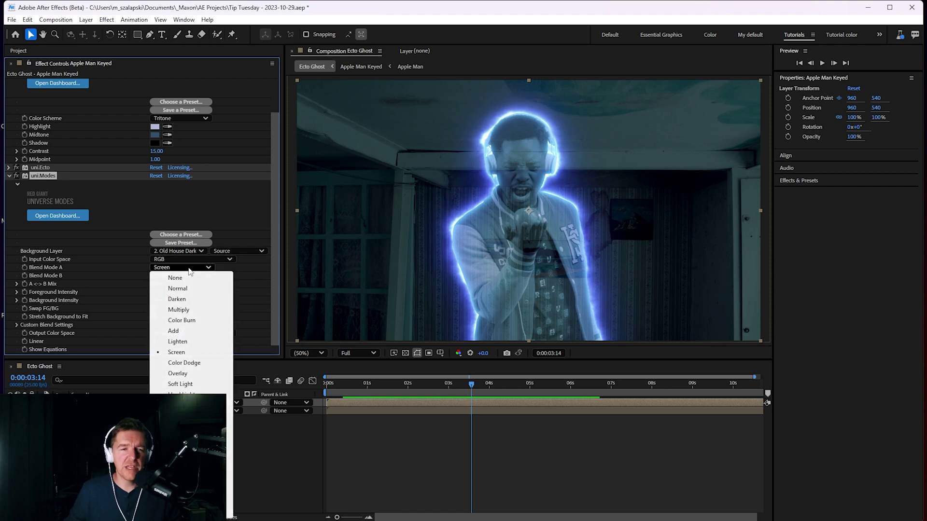
pyautogui.click(190, 271)
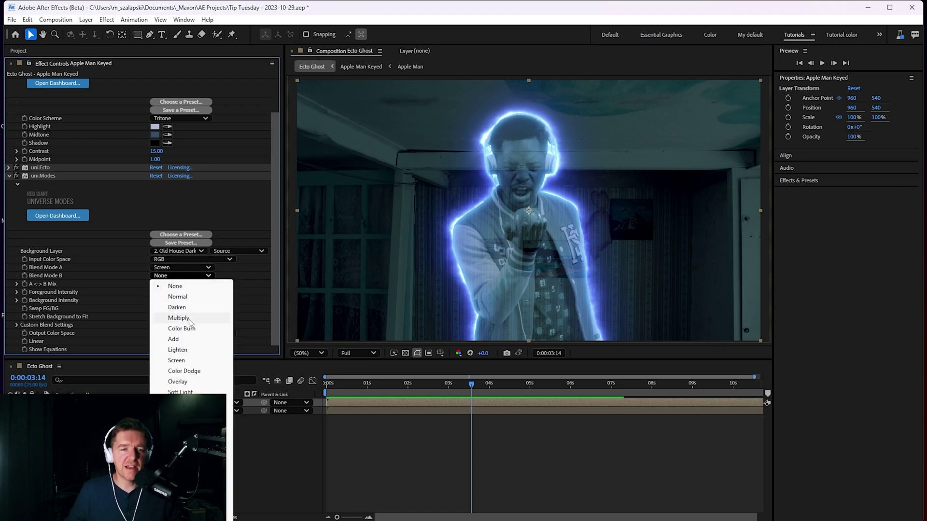
pyautogui.click(178, 318)
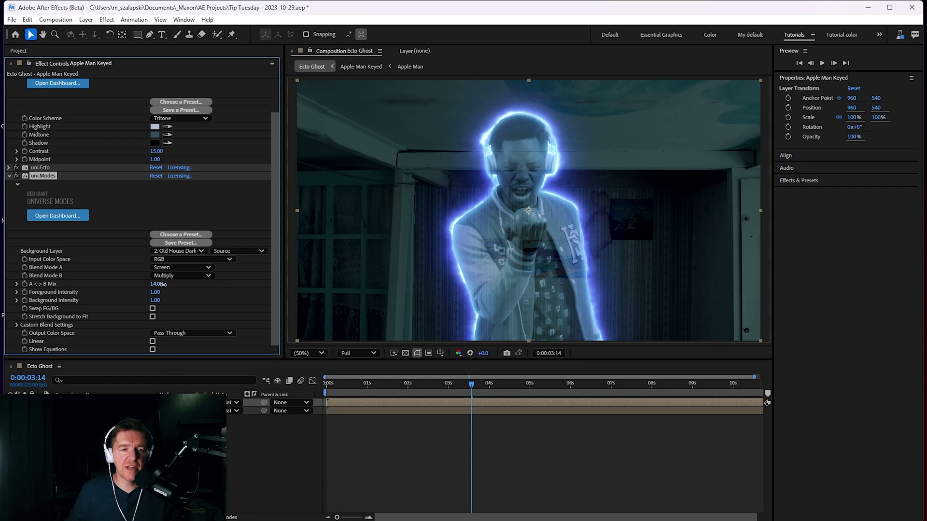
pyautogui.moveTo(162, 284)
pyautogui.mouseDown()
pyautogui.moveTo(192, 285)
pyautogui.moveTo(125, 284)
pyautogui.moveTo(268, 287)
pyautogui.moveTo(168, 289)
pyautogui.mouseUp()
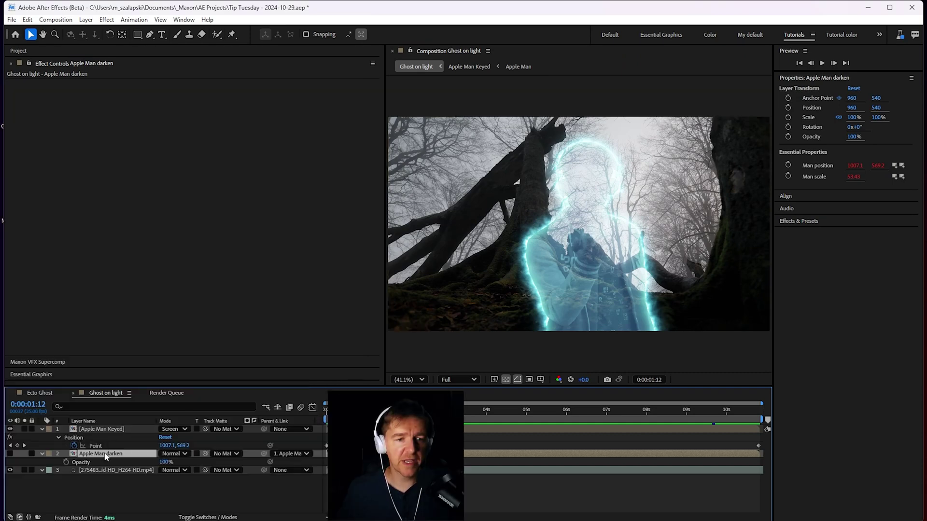
# Solo Apple Man darken and add a Tint mapping white to black
pyautogui.click(10, 454)
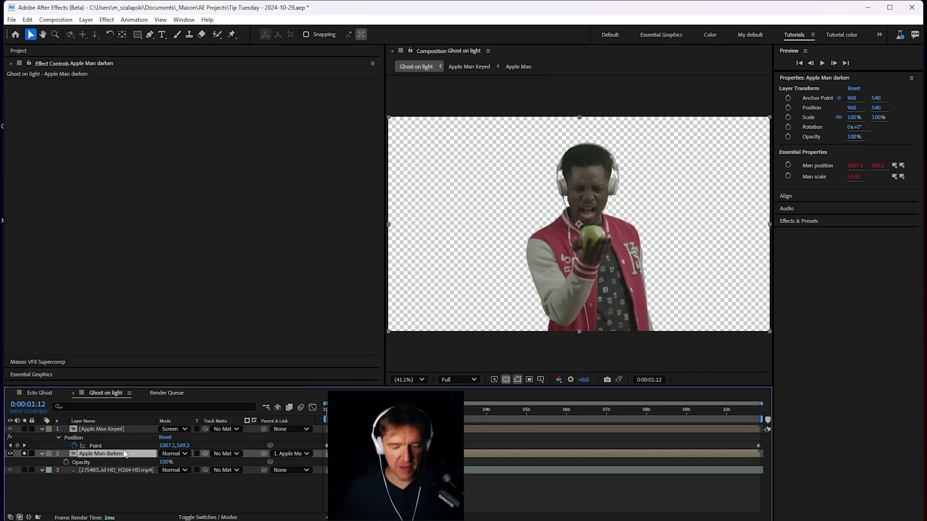
pyautogui.hotkey('ctrl', 'space')
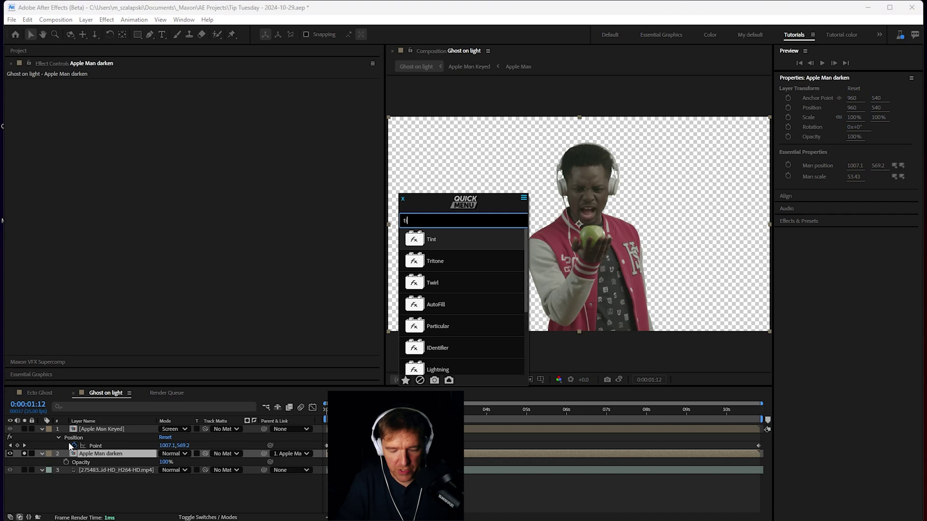
pyautogui.write('tint')
pyautogui.press('Return')
pyautogui.click(218, 91)
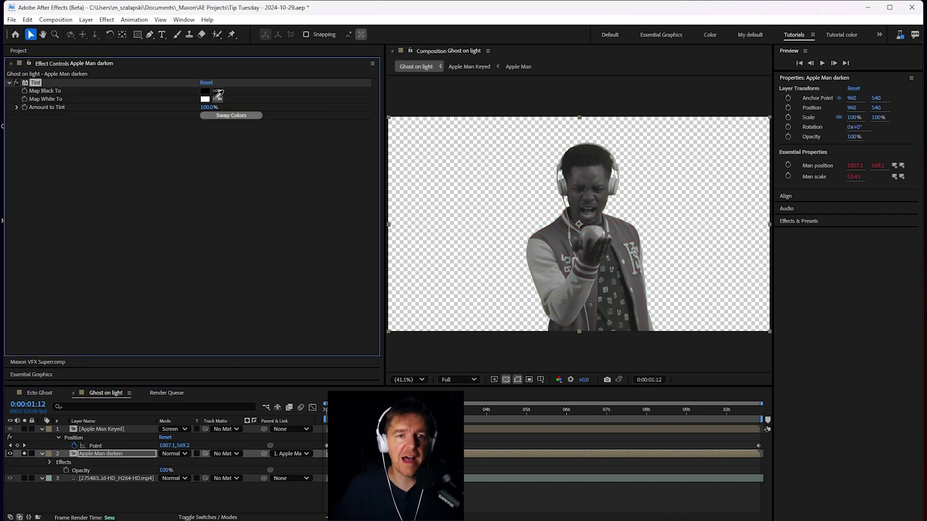
pyautogui.click(207, 91)
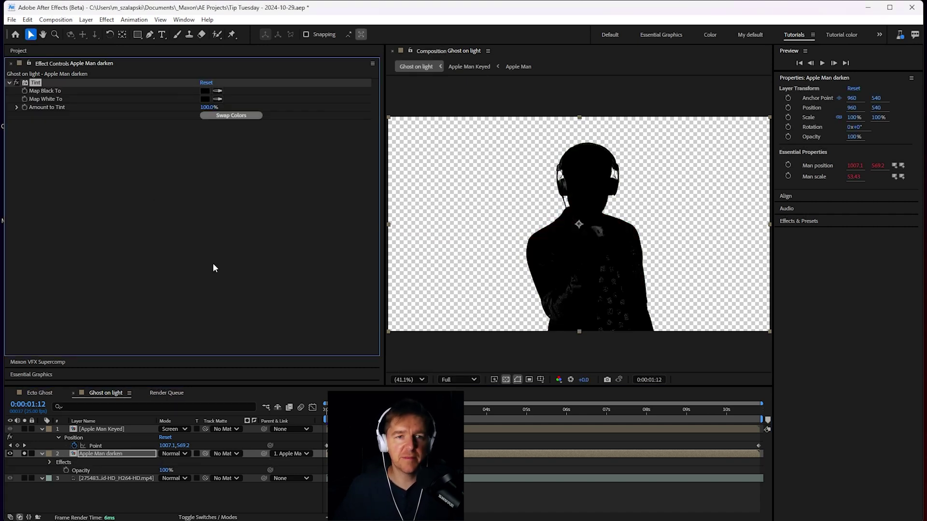
# Add Fast Box Blur with a radius of about 31 to the silhouette
pyautogui.hotkey('ctrl', 'space')
pyautogui.click(439, 306)
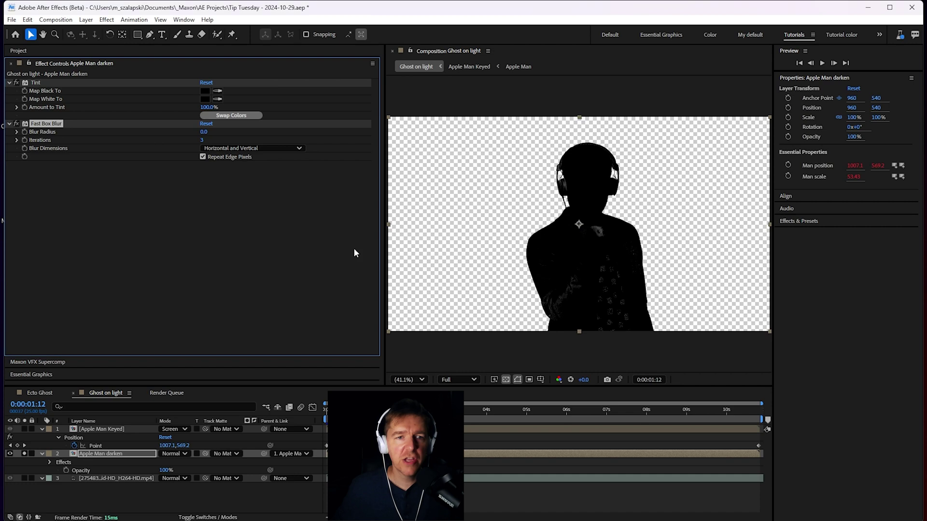
pyautogui.moveTo(202, 132); pyautogui.dragTo(216, 132)
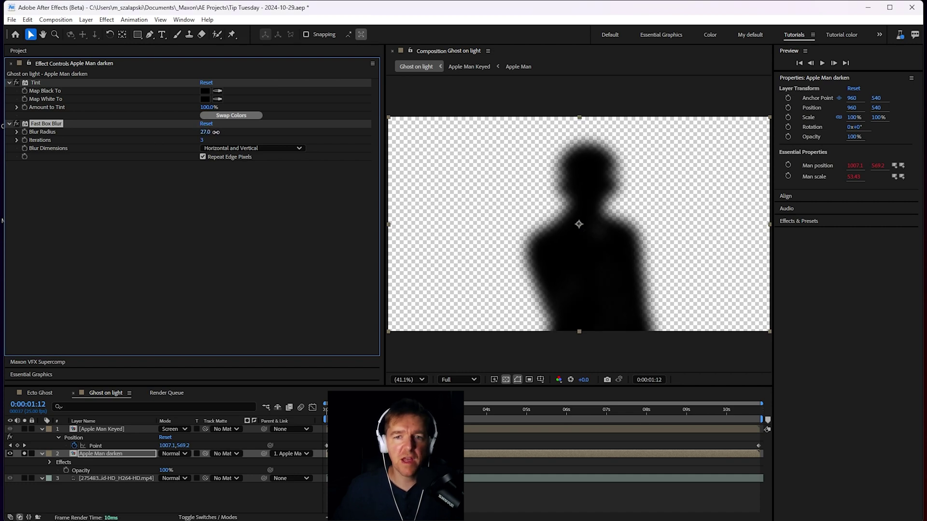
pyautogui.hotkey('ctrl', 'space')
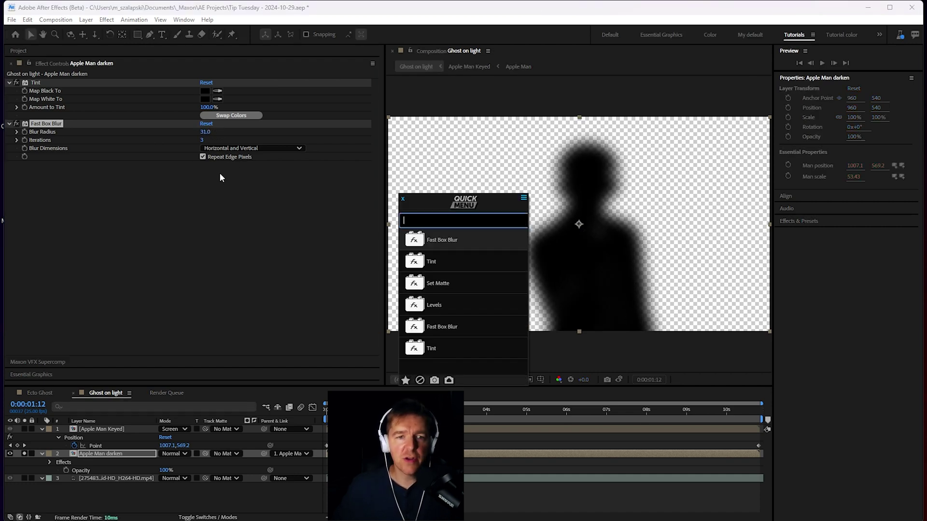
# Add Levels on the Alpha channel with Alpha Input Black raised to 84
pyautogui.click(445, 304)
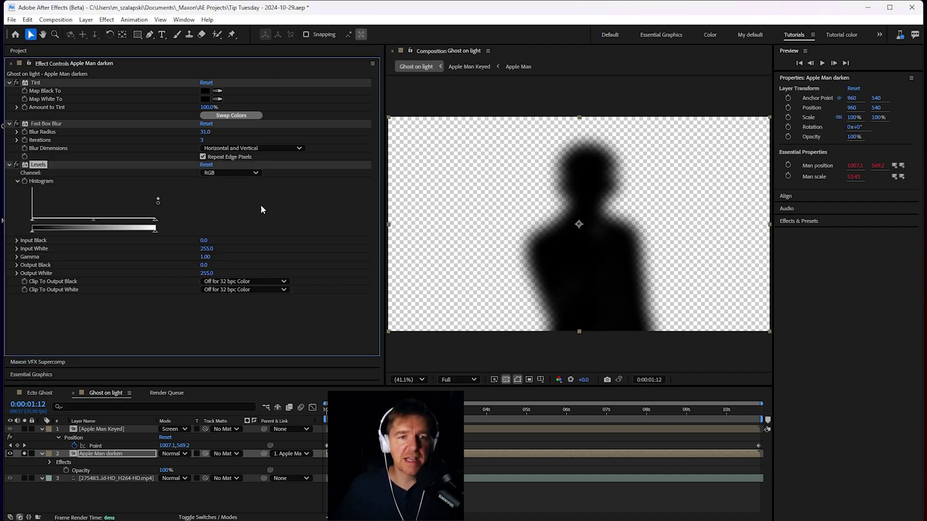
pyautogui.click(207, 175)
pyautogui.click(227, 228)
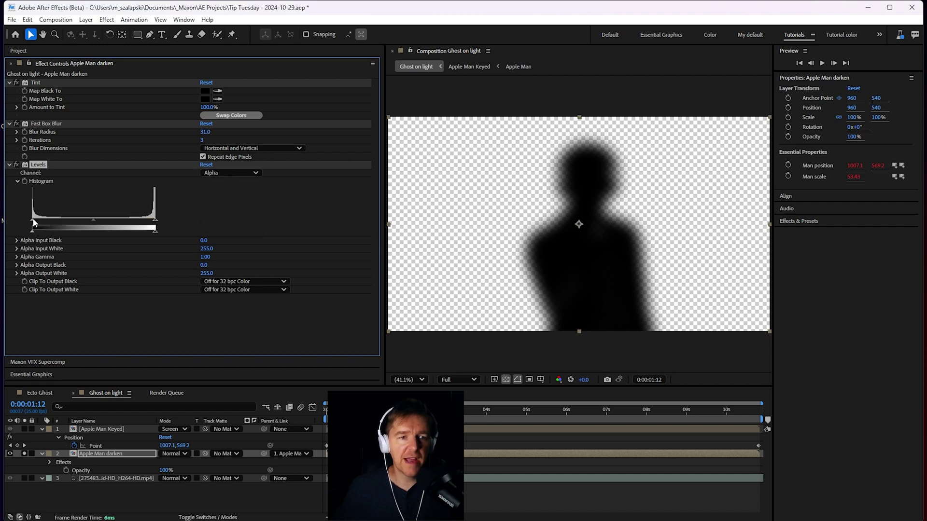
pyautogui.moveTo(32, 221); pyautogui.dragTo(74, 222)
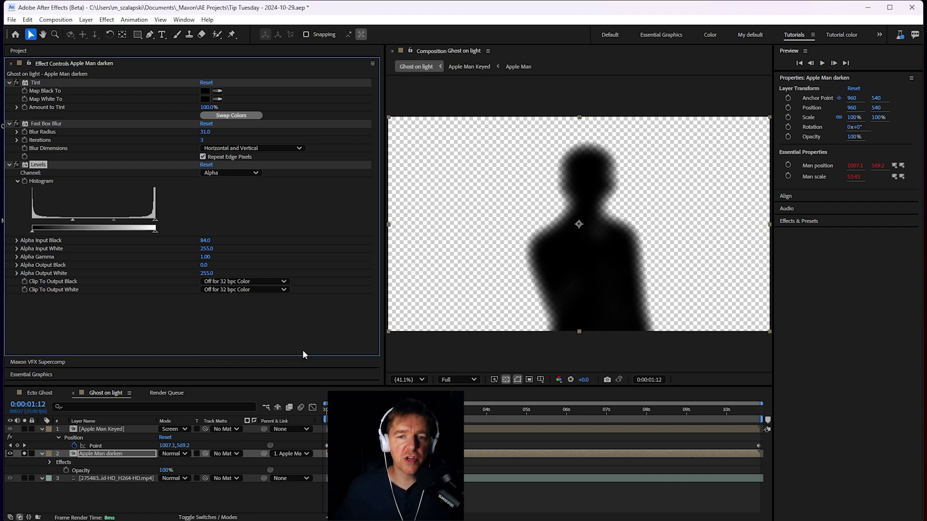
# Unsolo the shadow layer and lower its Opacity to 33%
pyautogui.click(24, 454)
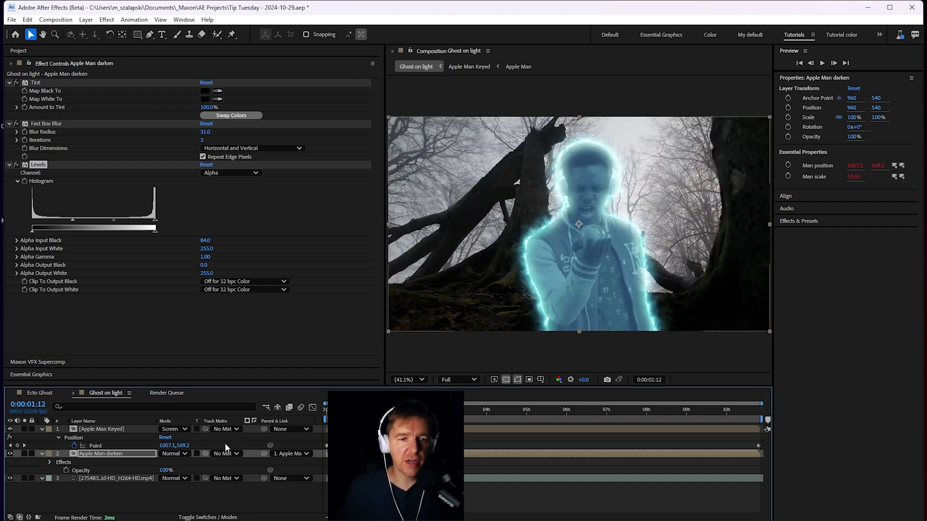
pyautogui.press('t')
pyautogui.moveTo(164, 462); pyautogui.dragTo(136, 463)
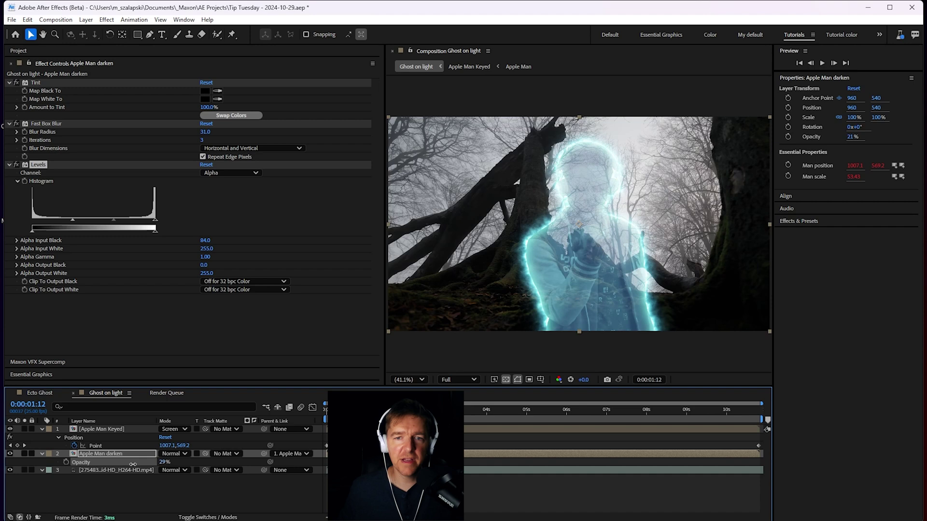
pyautogui.moveTo(138, 464); pyautogui.dragTo(130, 465)
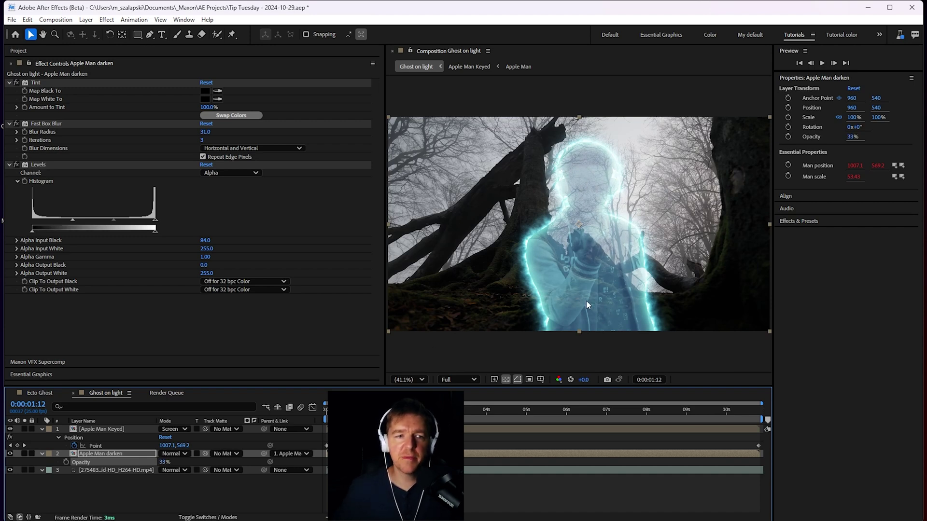
# Add Set Matte to the shadow layer, using the forest footage's luminance as matte
pyautogui.hotkey('ctrl', 'space')
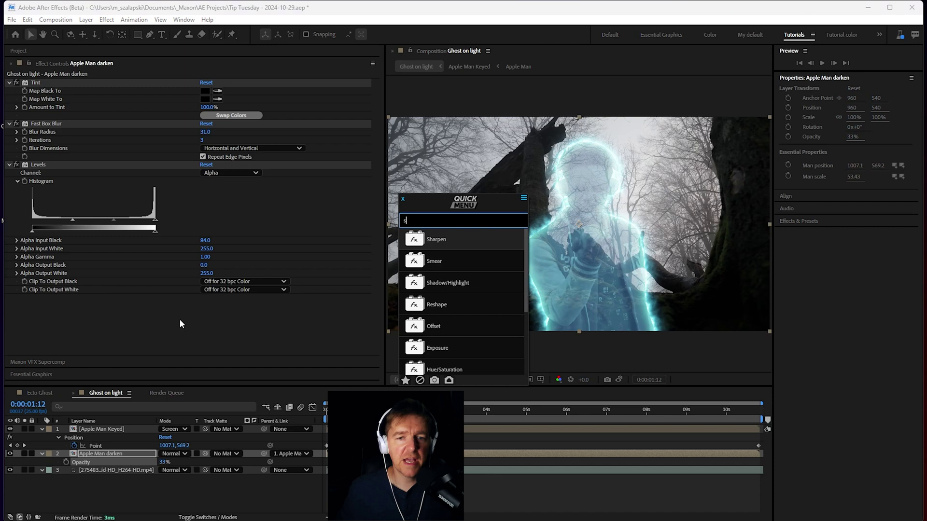
pyautogui.write('set m')
pyautogui.click(455, 246)
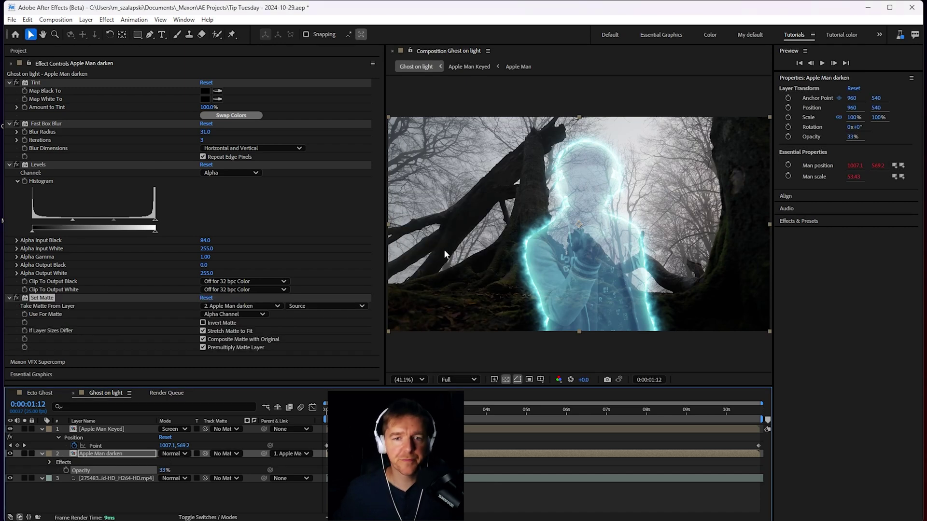
pyautogui.click(236, 309)
pyautogui.click(232, 354)
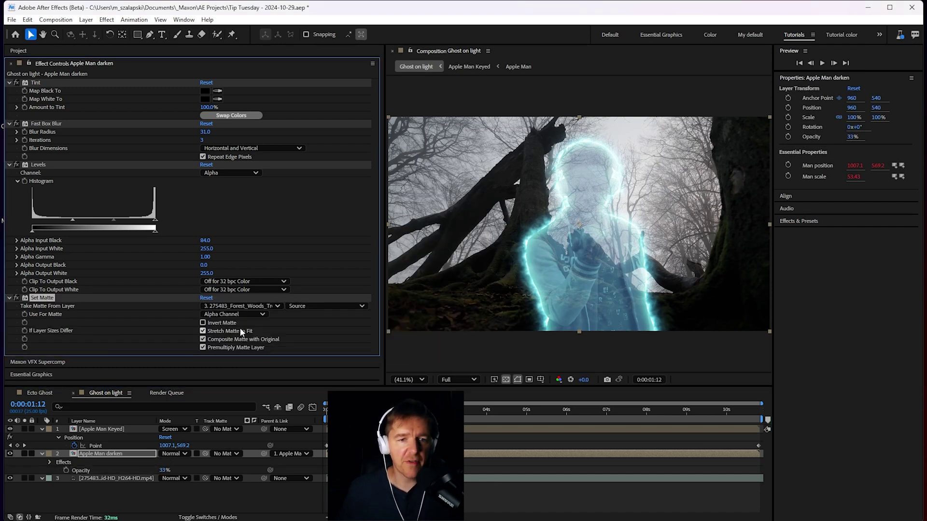
pyautogui.click(238, 315)
pyautogui.click(237, 367)
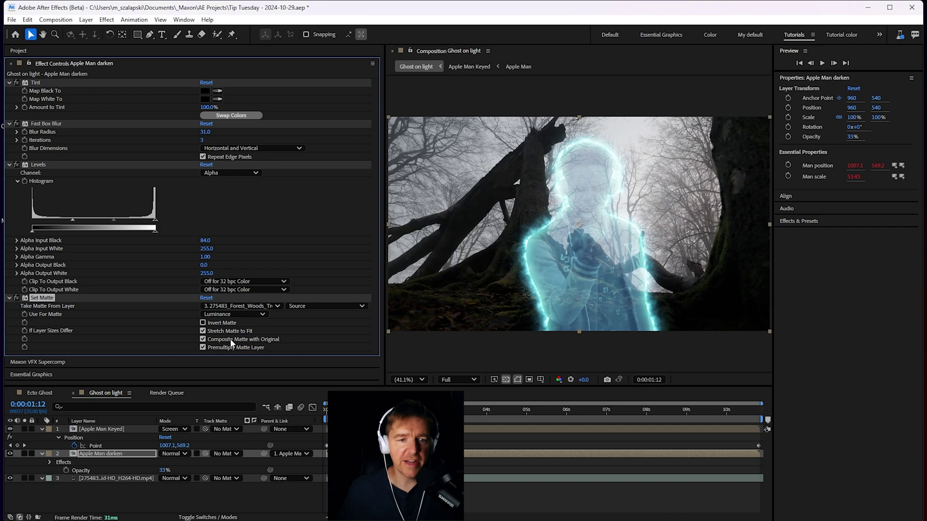
# Check the matte soloed at full opacity, then unsolo and set Opacity to 46%
pyautogui.click(25, 454)
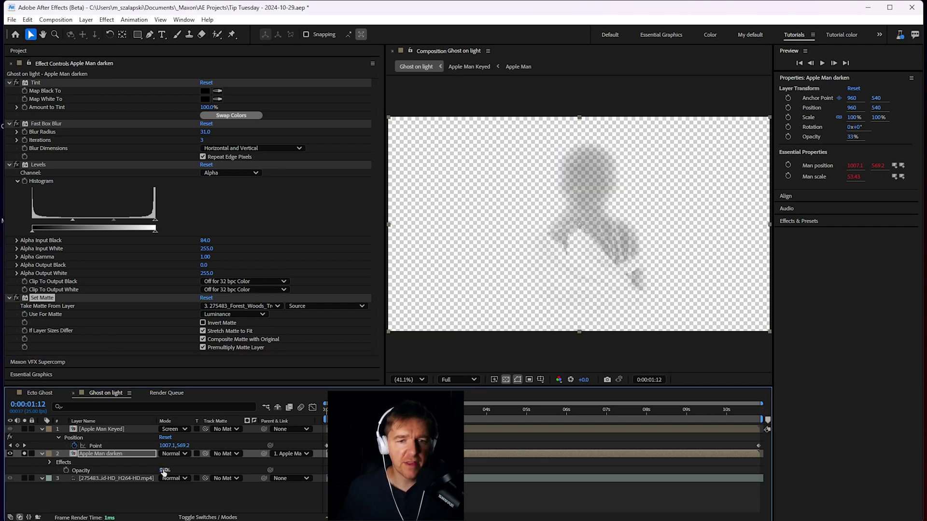
pyautogui.moveTo(164, 471); pyautogui.dragTo(213, 466)
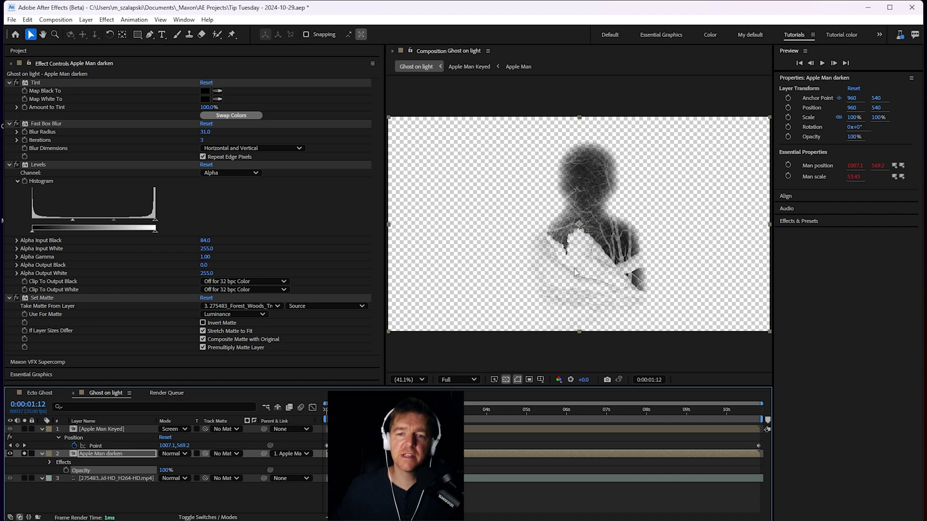
pyautogui.click(24, 453)
pyautogui.moveTo(166, 470); pyautogui.dragTo(141, 474)
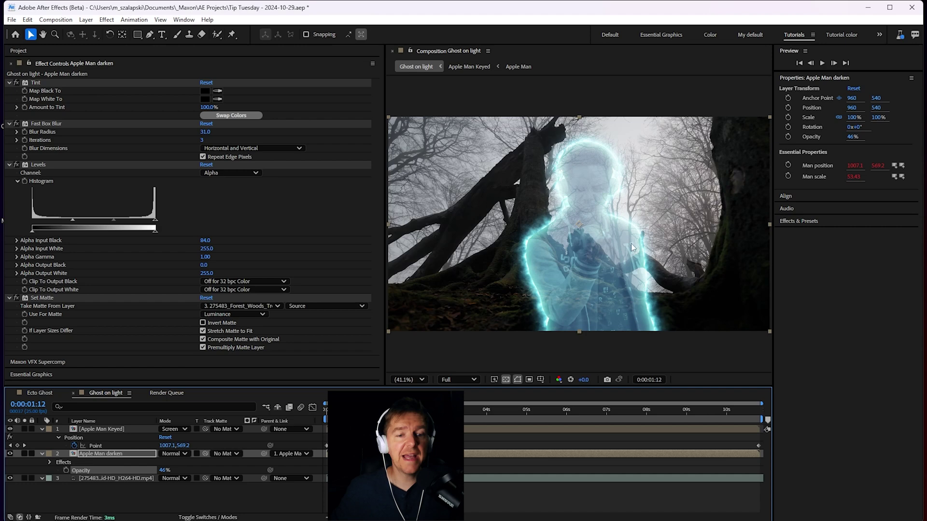
# Select all three layers and apply RG VFX Supercomp to them
pyautogui.moveTo(117, 488); pyautogui.dragTo(108, 426)
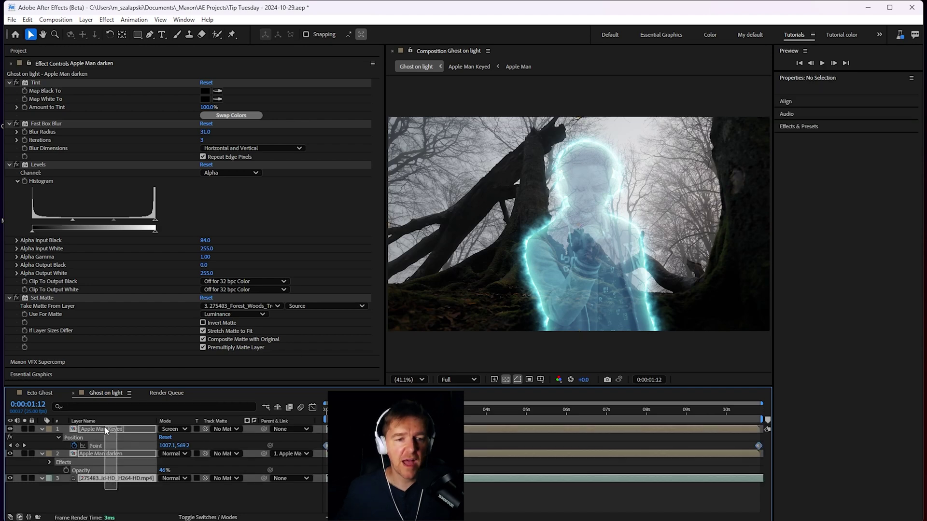
pyautogui.click(107, 20)
pyautogui.moveTo(123, 390)
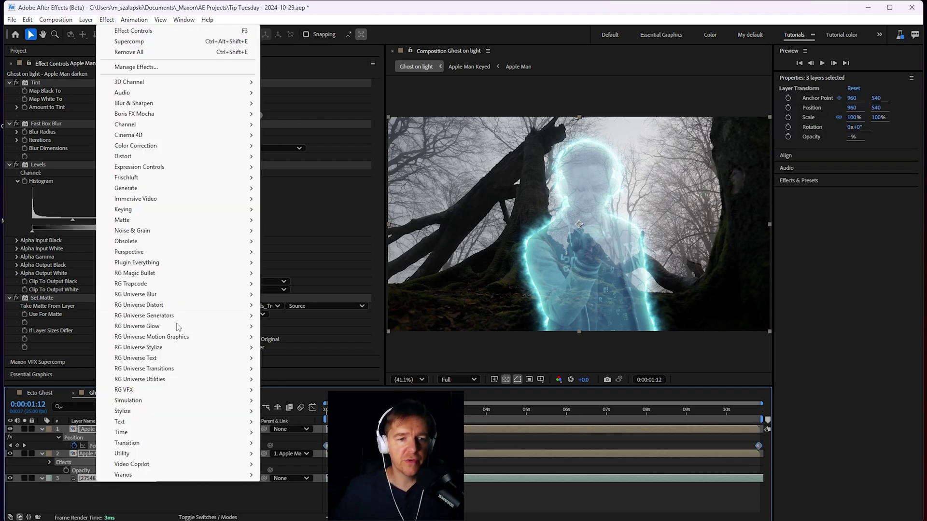
pyautogui.click(304, 496)
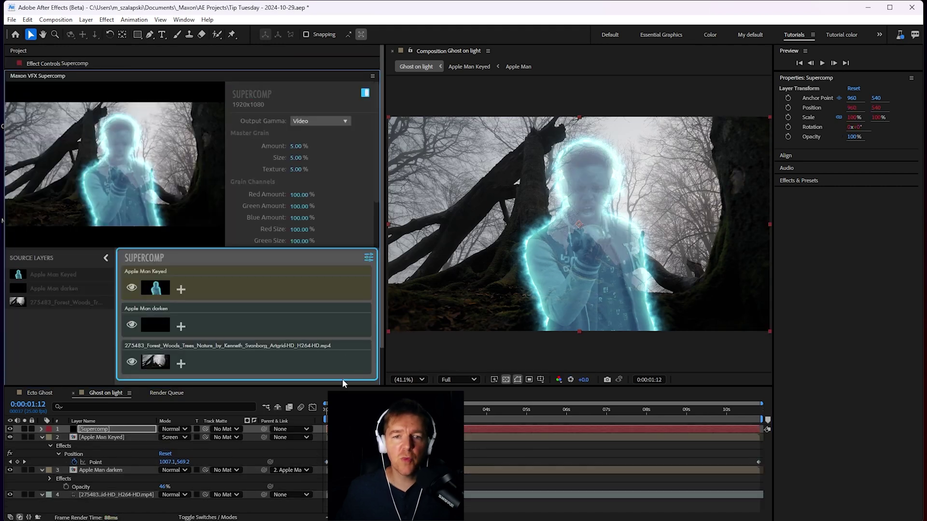
# Set Apple Man darken's opacity to 40% in the Supercomp panel
pyautogui.click(204, 326)
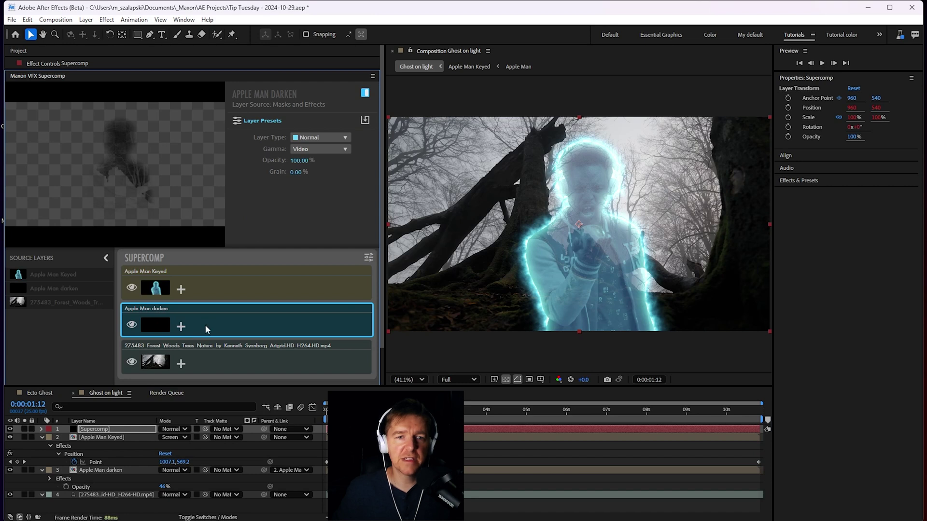
pyautogui.press('4')
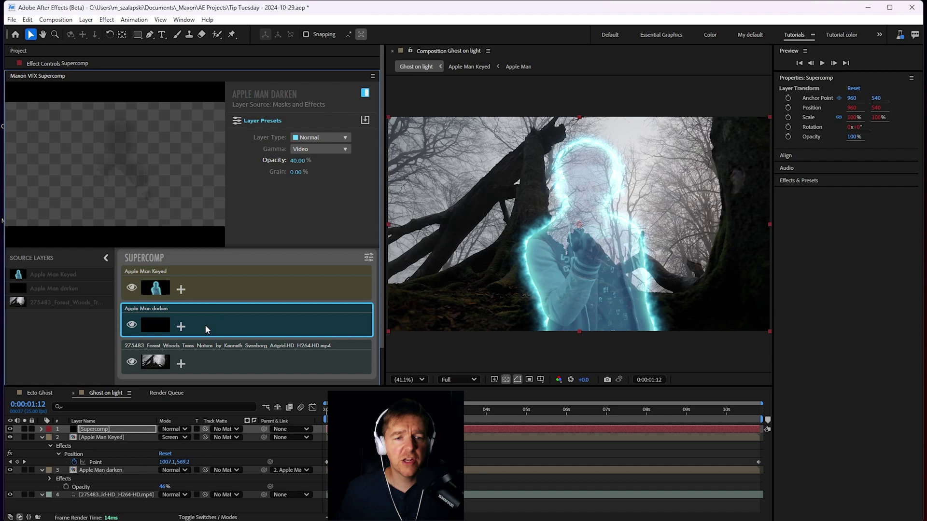
pyautogui.press('Tab')
pyautogui.press('Tab')
pyautogui.press('Tab')
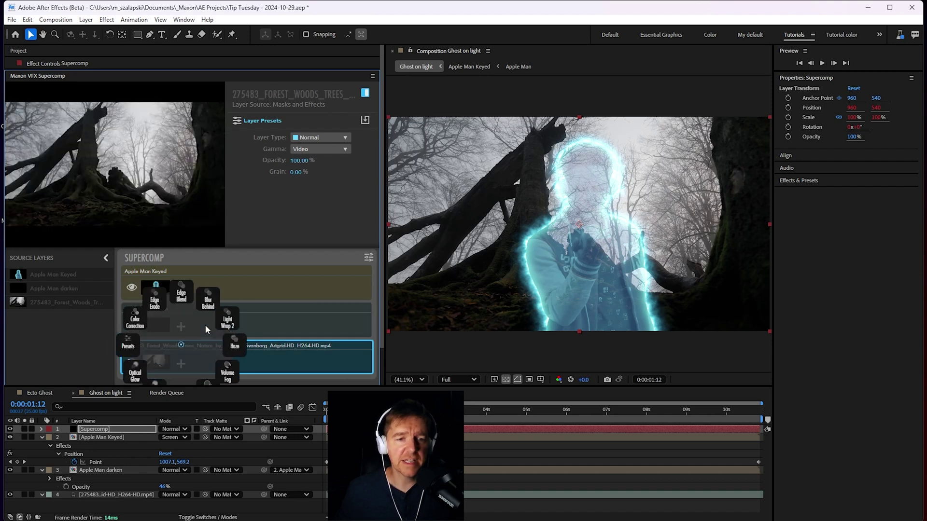
pyautogui.press('Tab')
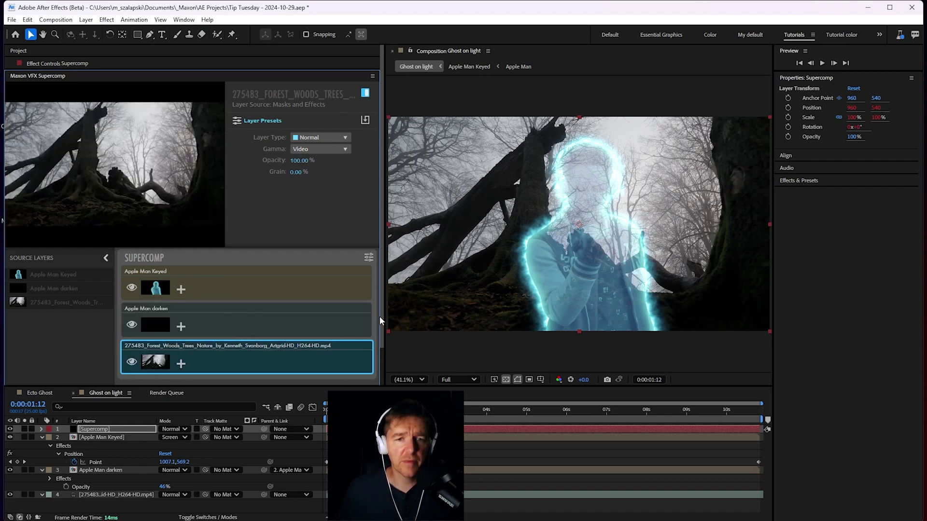
# Add Color Correction to the Supercomp forest layer and push its gain wheel toward blue
pyautogui.moveTo(355, 385); pyautogui.dragTo(355, 435)
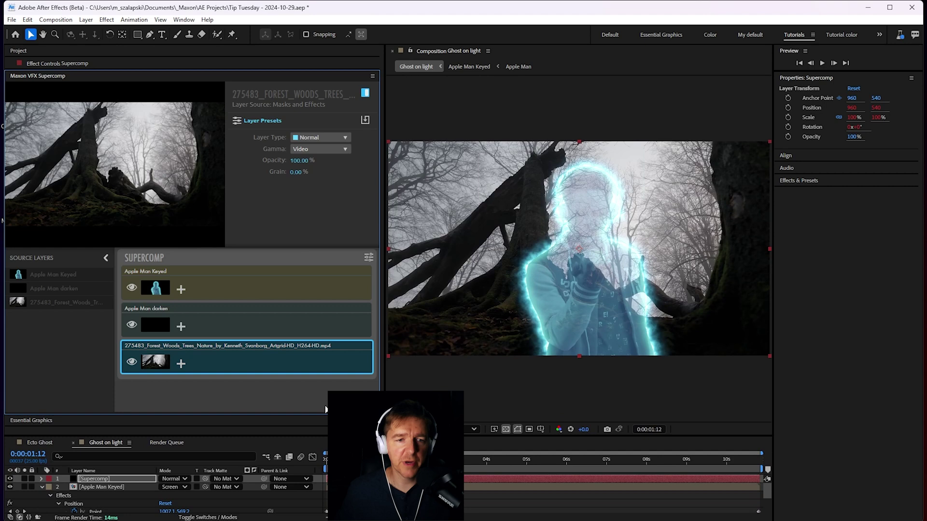
pyautogui.click(181, 363)
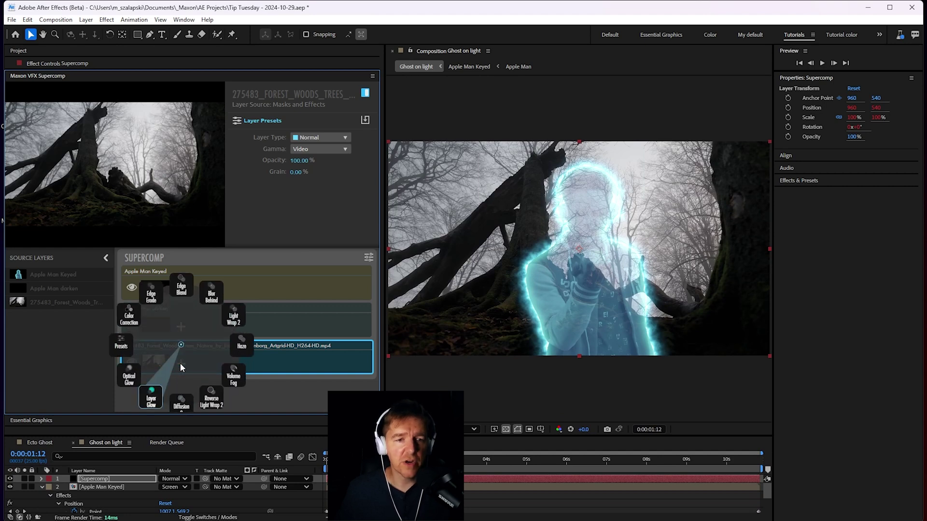
pyautogui.scroll(2, 181, 363)
pyautogui.scroll(1, 181, 363)
pyautogui.press('Return')
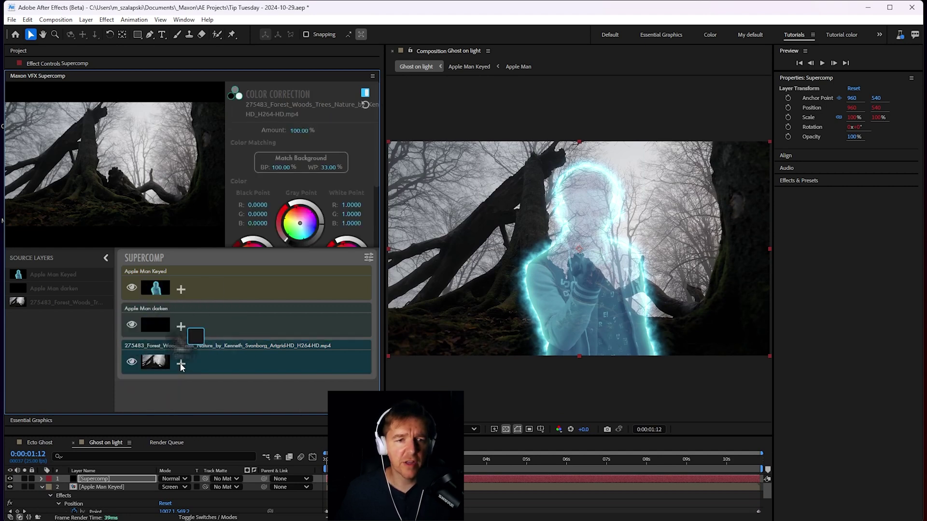
pyautogui.scroll(-3, 379, 167)
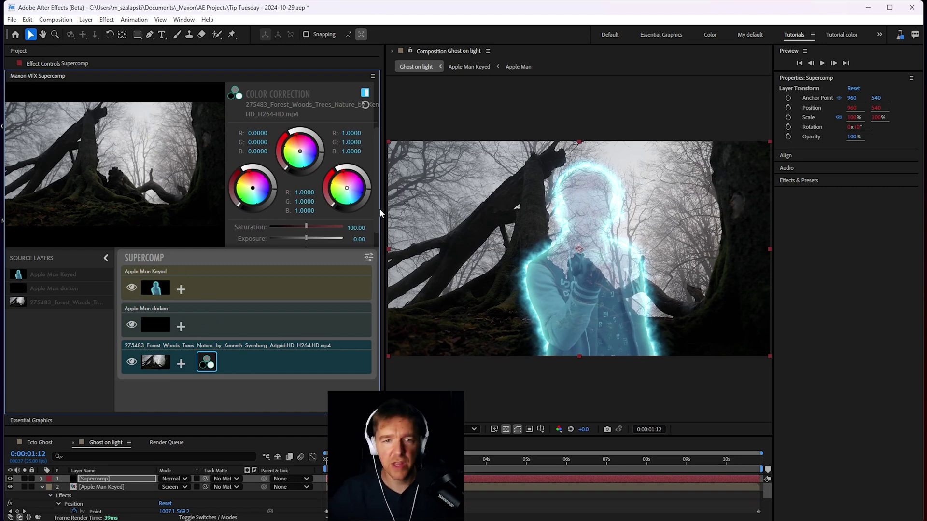
pyautogui.moveTo(364, 201)
pyautogui.mouseDown()
pyautogui.moveTo(352, 195)
pyautogui.moveTo(366, 171)
pyautogui.moveTo(316, 139)
pyautogui.mouseUp()
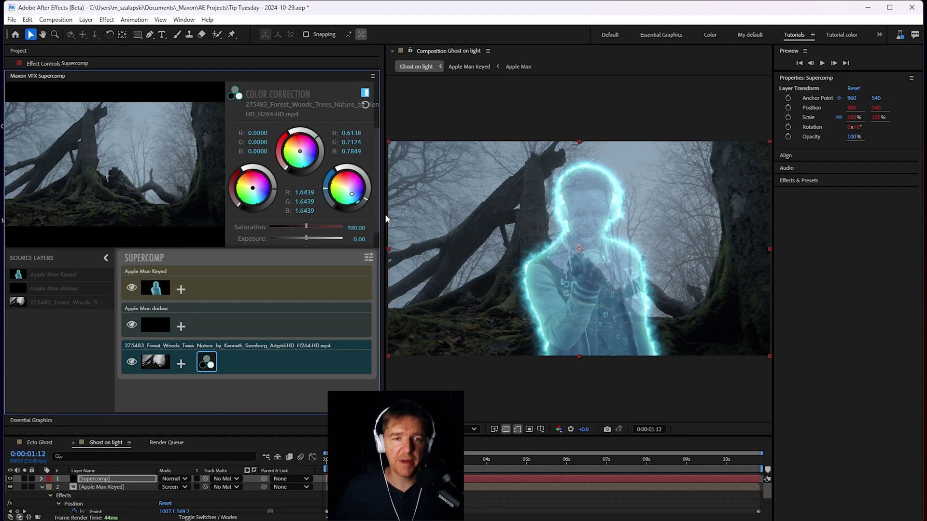
# Add Heat Blur to the Supercomp Apple Man Keyed layer: Blur 200, Displacement 10, Soften 9
pyautogui.click(181, 288)
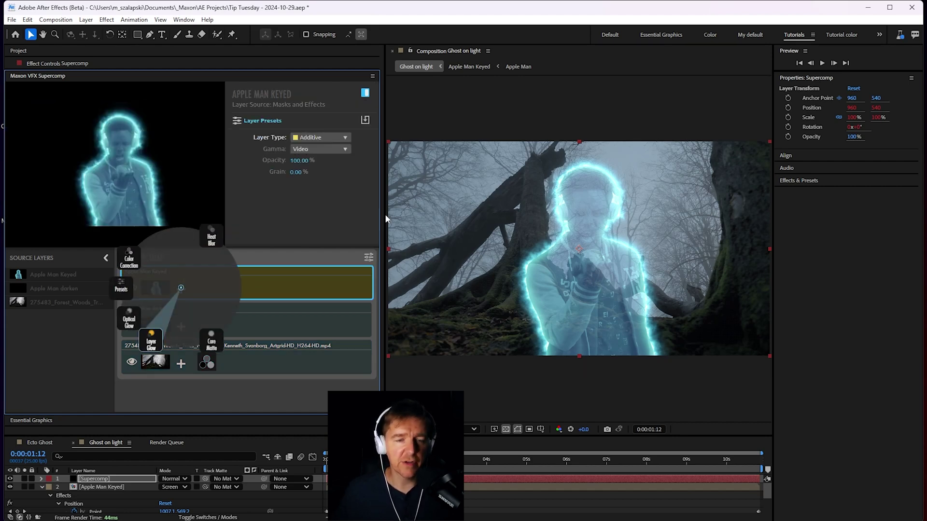
pyautogui.click(385, 218)
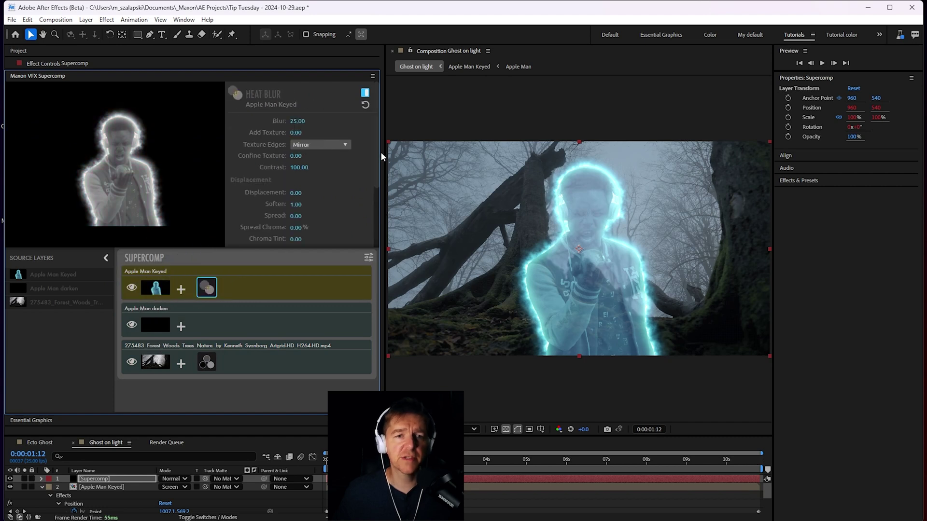
pyautogui.click(297, 120)
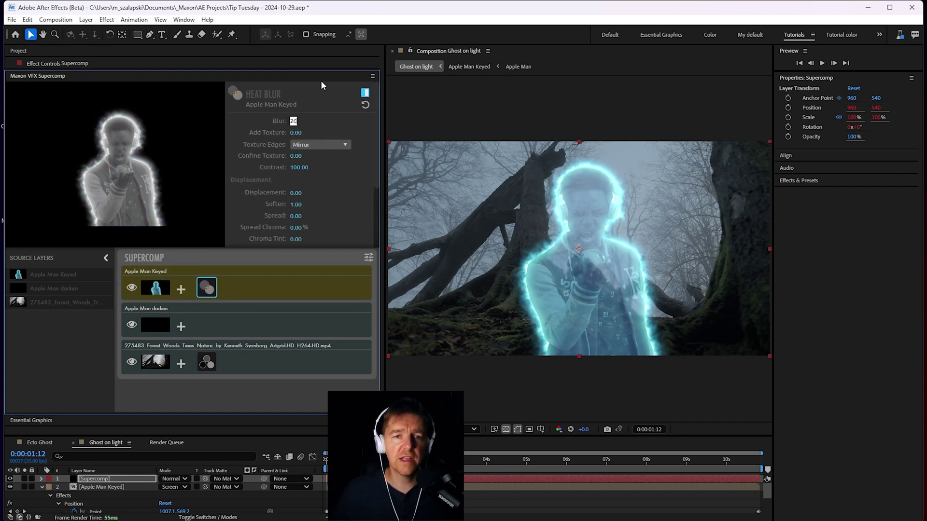
pyautogui.write('200')
pyautogui.press('Return')
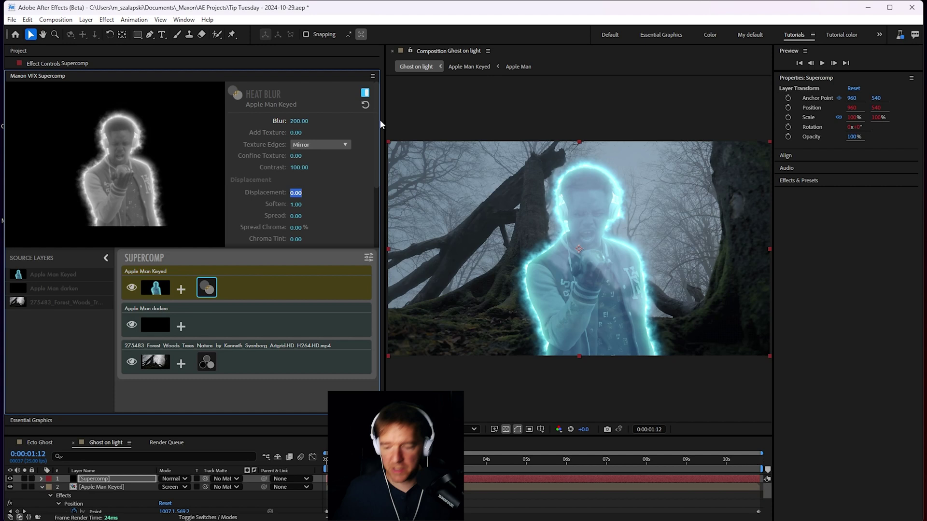
pyautogui.write('10')
pyautogui.press('Return')
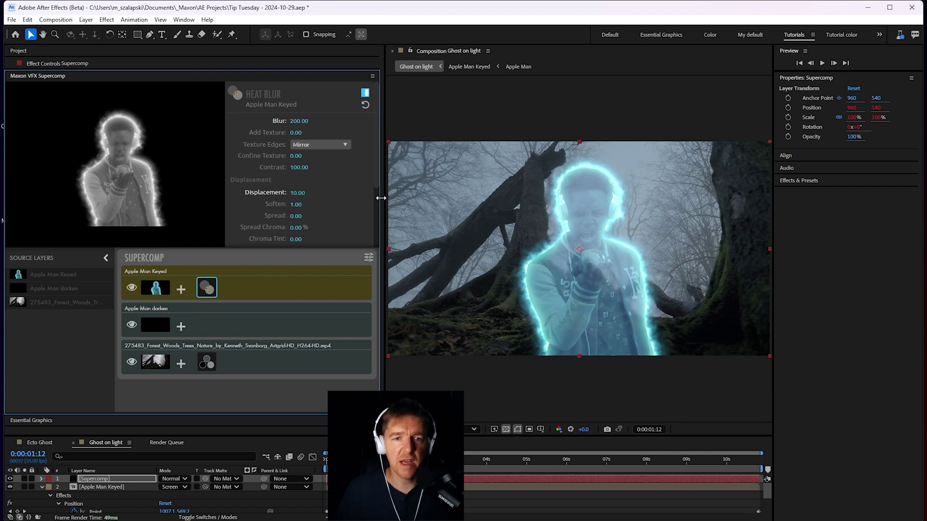
pyautogui.write('9')
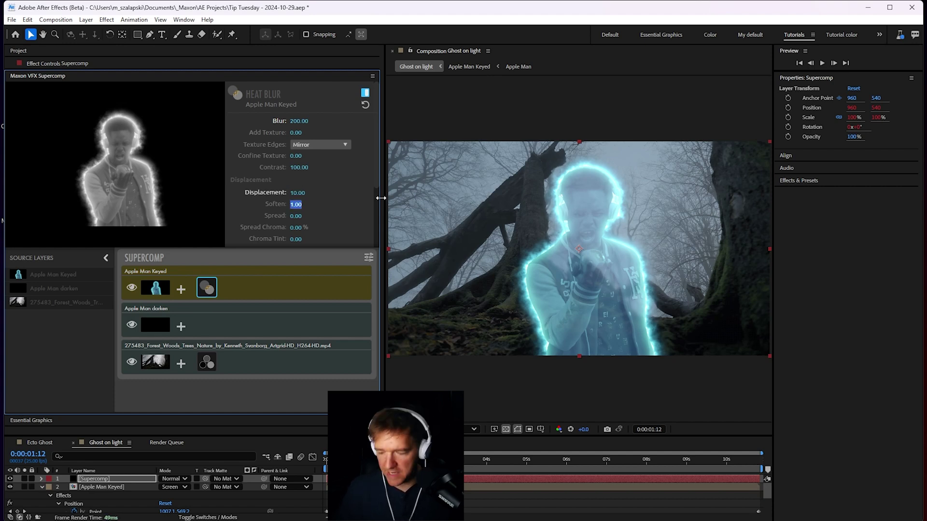
pyautogui.press('Return')
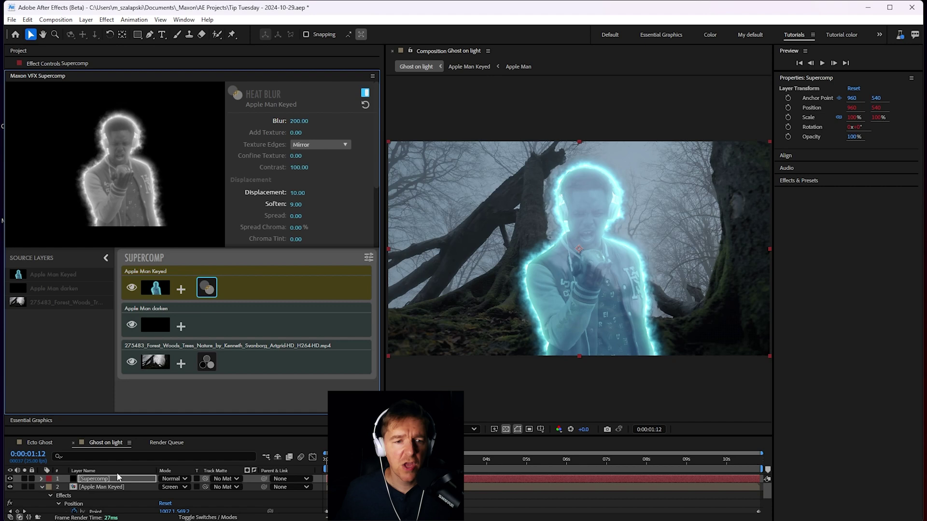
# Scrub the Apple Man Keyed ghost's position left and right to preview the heat-blur distortion
pyautogui.moveTo(168, 514)
pyautogui.mouseDown()
pyautogui.moveTo(38, 513)
pyautogui.moveTo(196, 488)
pyautogui.mouseUp()
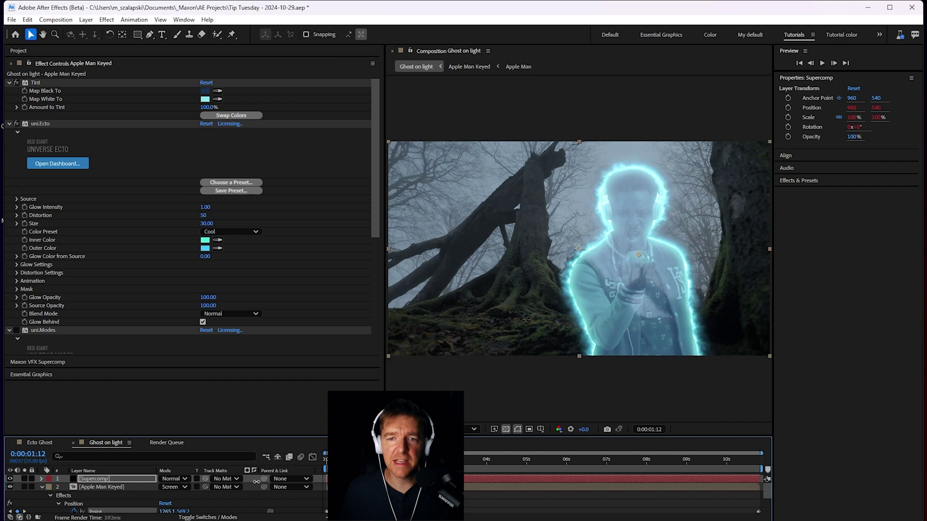
pyautogui.moveTo(196, 487)
pyautogui.mouseDown()
pyautogui.moveTo(297, 479)
pyautogui.moveTo(194, 478)
pyautogui.moveTo(49, 495)
pyautogui.mouseUp()
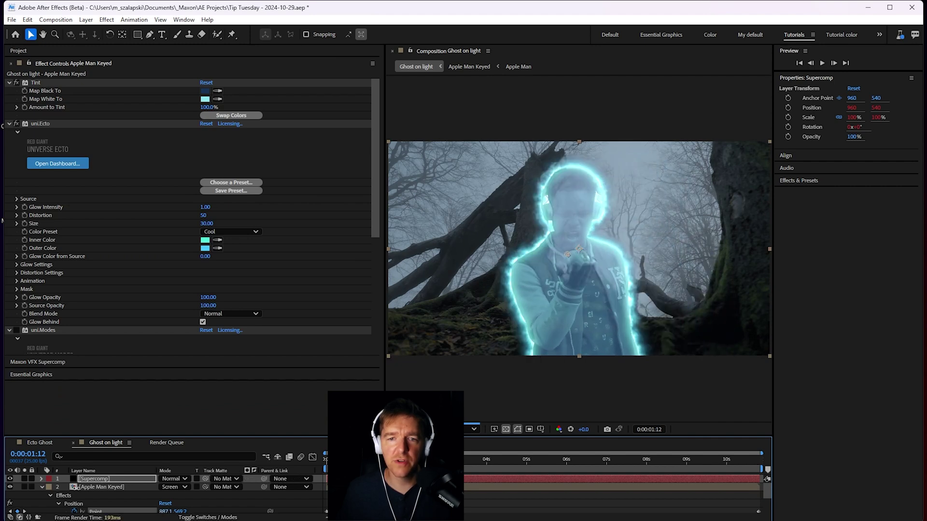
pyautogui.click(534, 191)
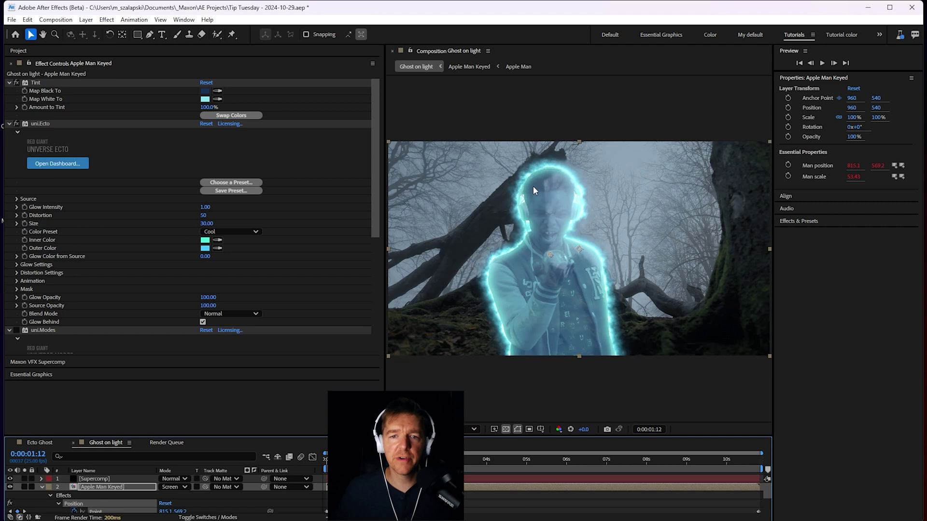